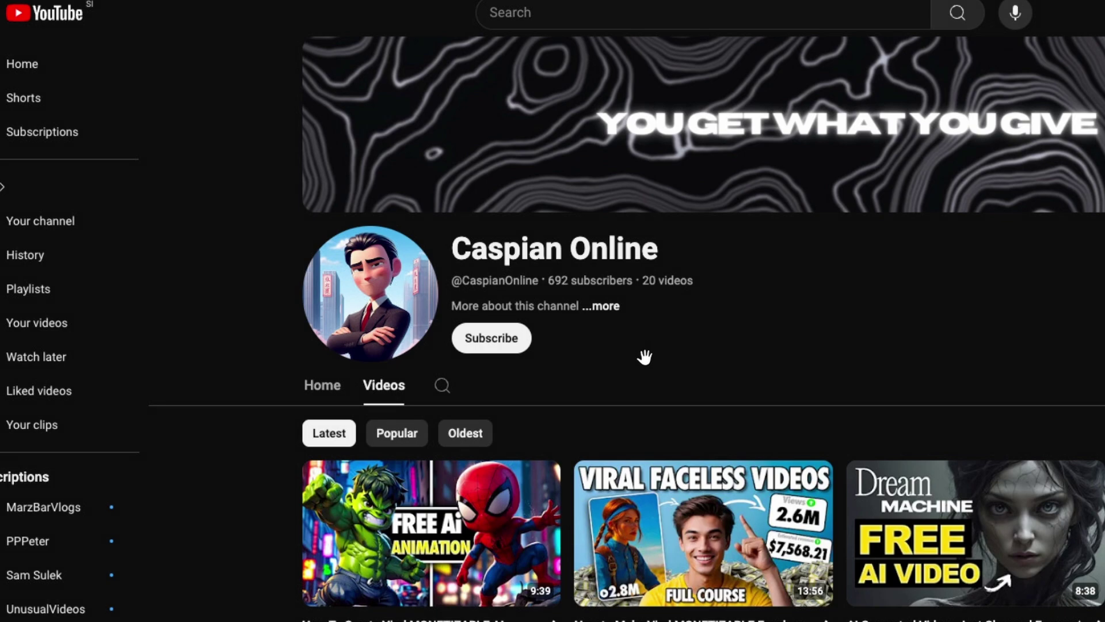
Step: Scroll the Miro board to the green card listing text to video, image to video and 4K enhance
{"action": "scroll", "coordinate": [627, 506], "scroll_direction": "down", "scroll_amount": 10}
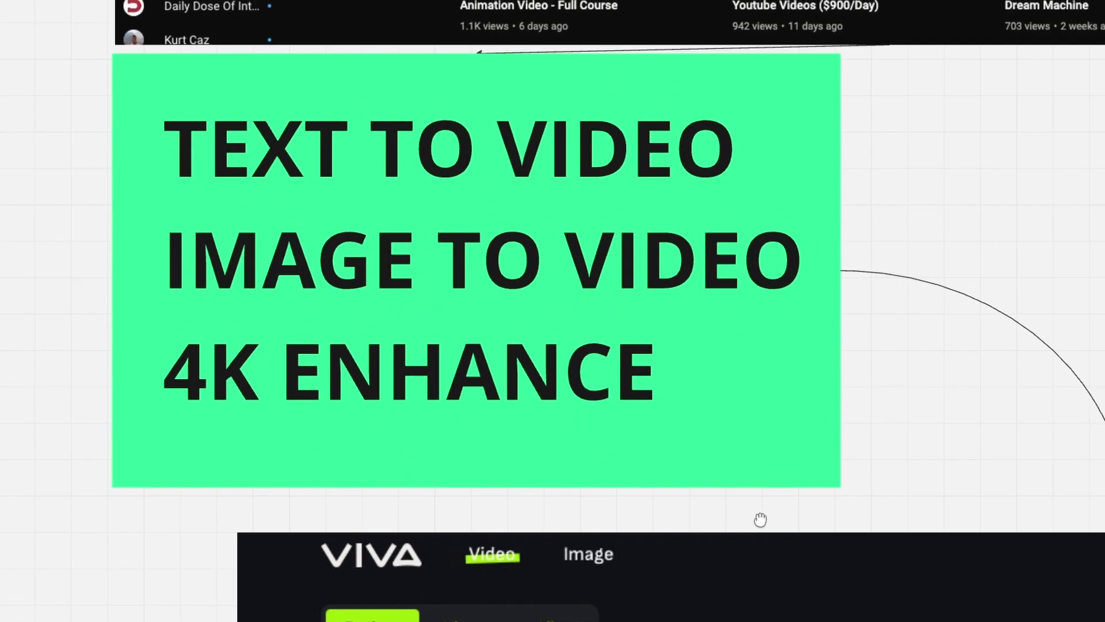
{"action": "scroll", "coordinate": [760, 520], "scroll_direction": "up", "scroll_amount": 1}
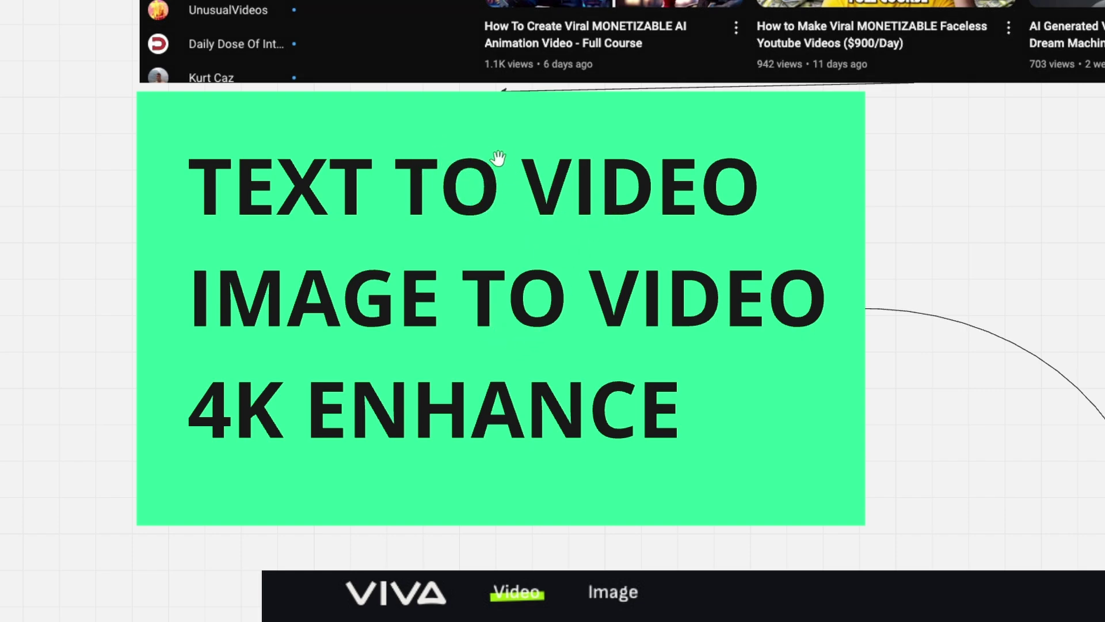
Step: Pan the Miro board down and right to the VIVA video gallery screenshot
{"action": "scroll", "coordinate": [723, 536], "scroll_direction": "down", "scroll_amount": 10}
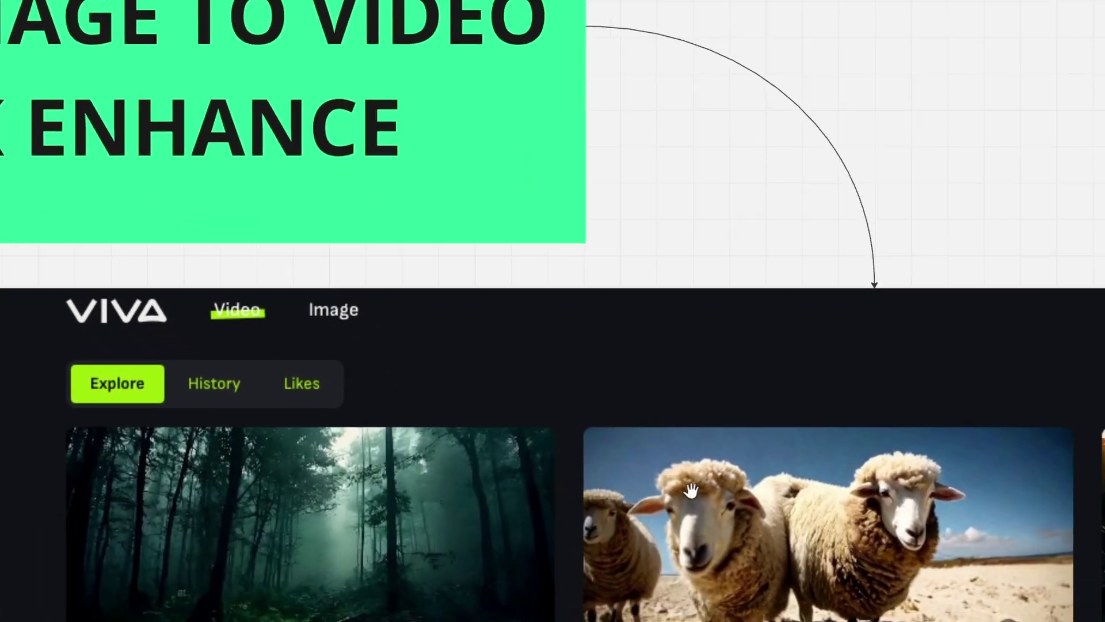
{"action": "scroll", "coordinate": [732, 460], "scroll_direction": "down", "scroll_amount": 5}
{"action": "scroll", "coordinate": [733, 460], "scroll_direction": "right", "scroll_amount": 5}
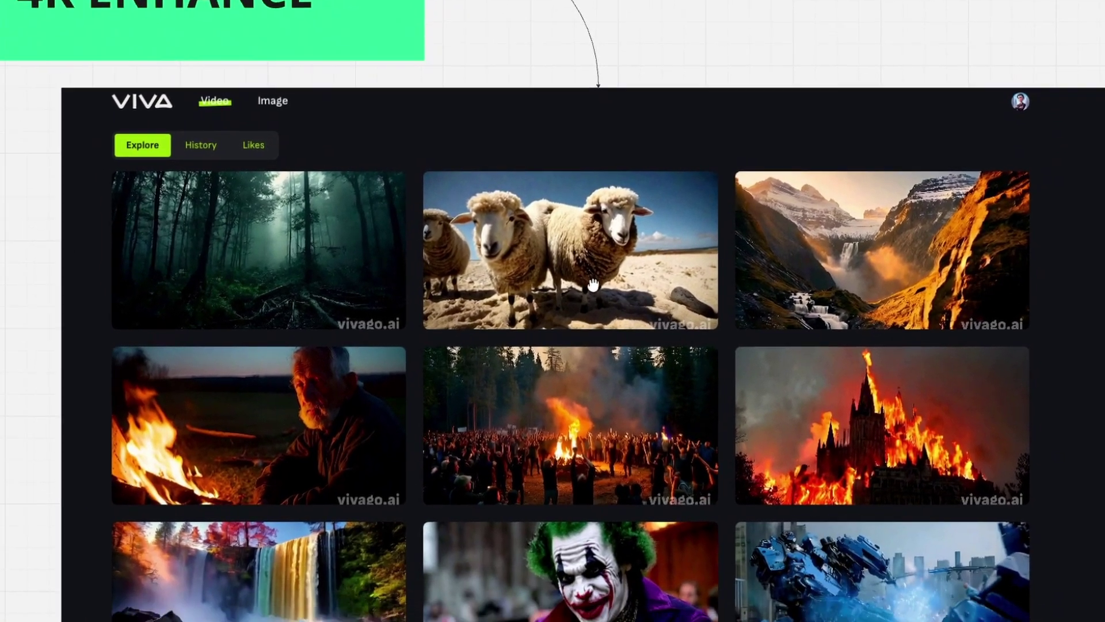
{"action": "scroll", "coordinate": [590, 395], "scroll_direction": "right", "scroll_amount": 1}
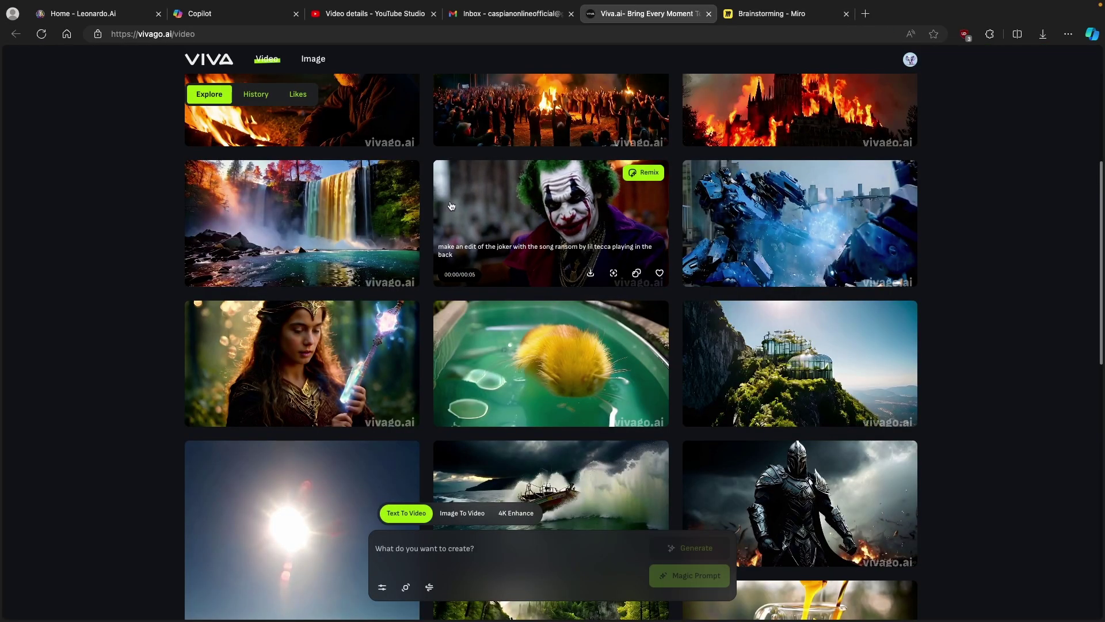
{"action": "scroll", "coordinate": [451, 205], "scroll_direction": "up", "scroll_amount": 4}
Step: Go to the VIVA home page and launch the app with Try for Free
{"action": "left_click", "coordinate": [222, 64]}
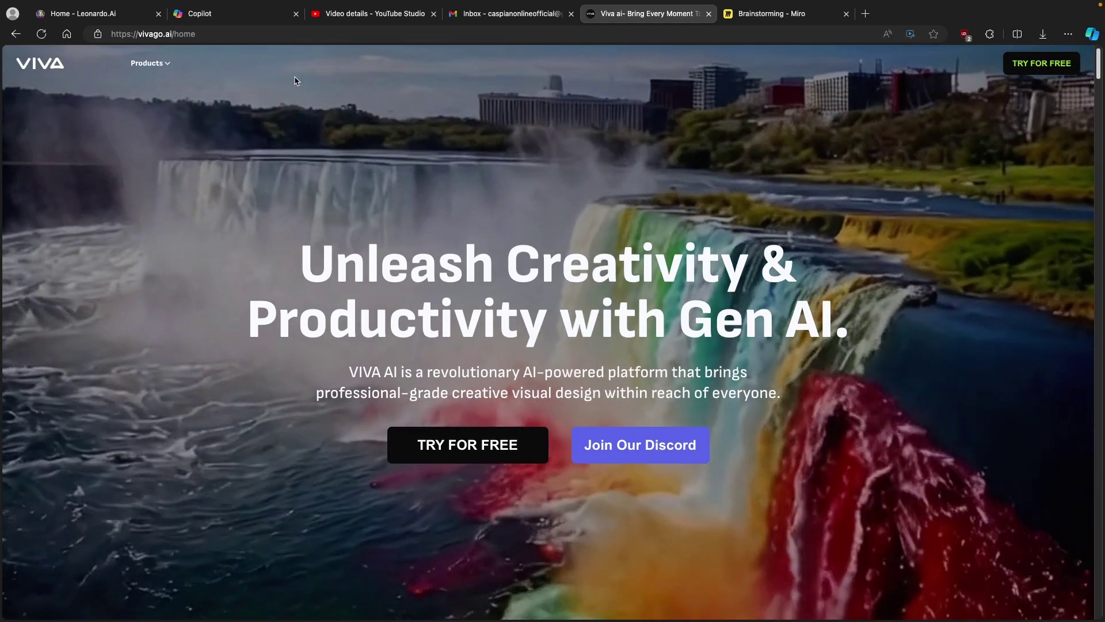
{"action": "key", "text": "super+l"}
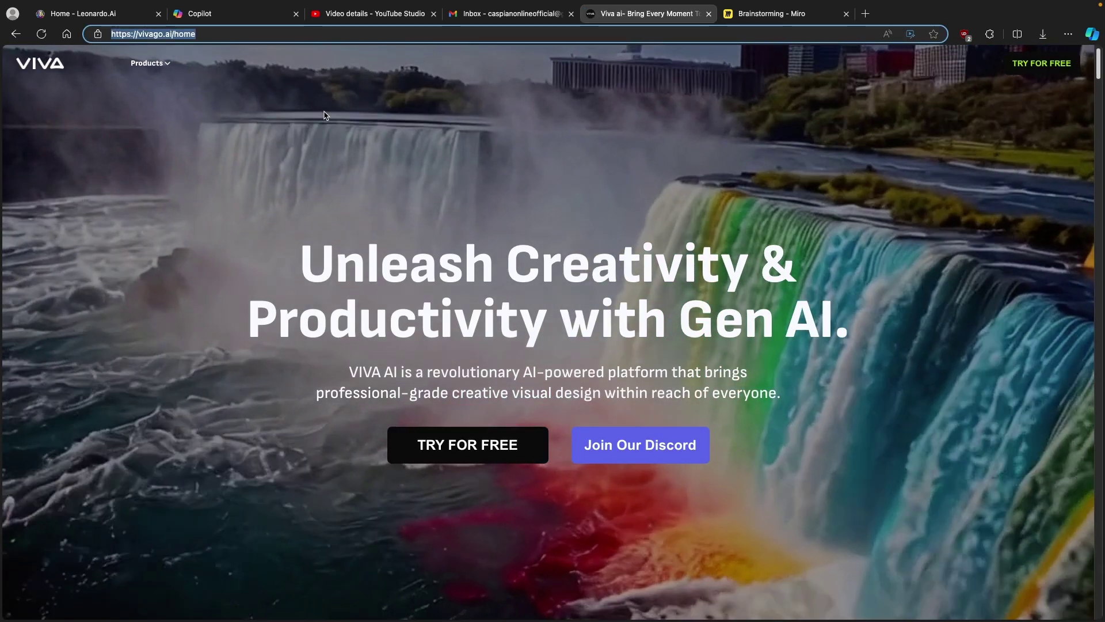
{"action": "left_click", "coordinate": [246, 34]}
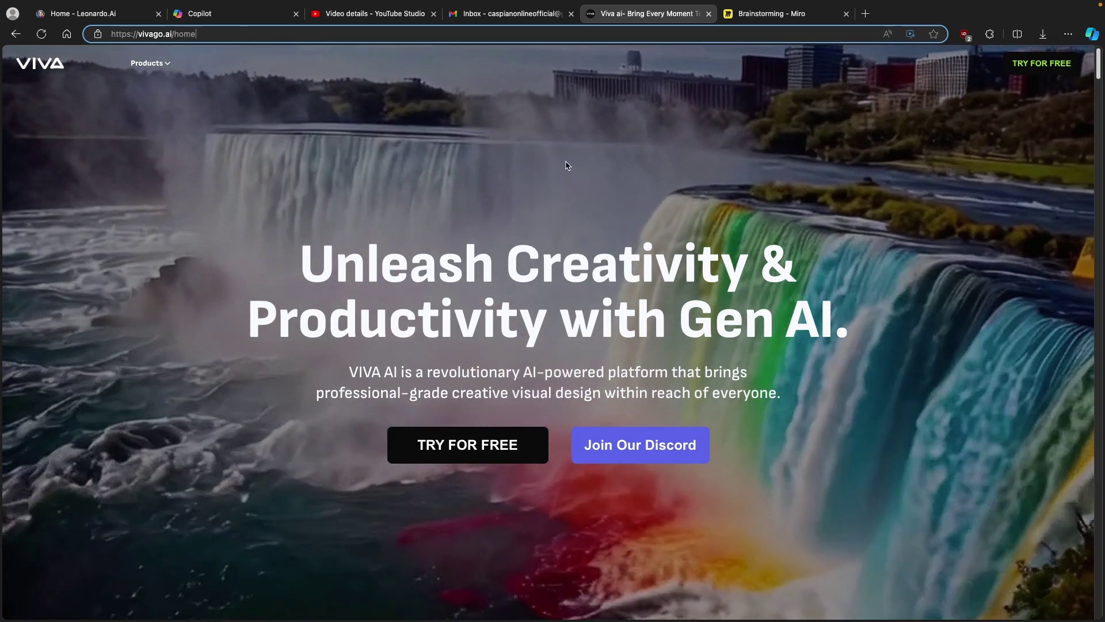
{"action": "left_click", "coordinate": [1031, 64]}
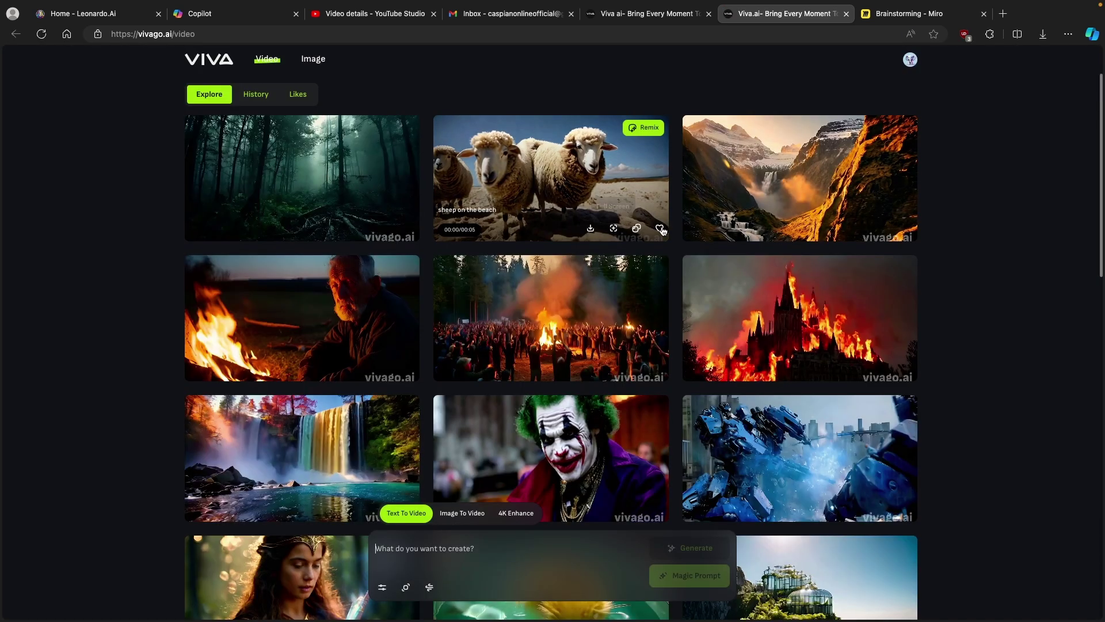
{"action": "mouse_move", "coordinate": [509, 313]}
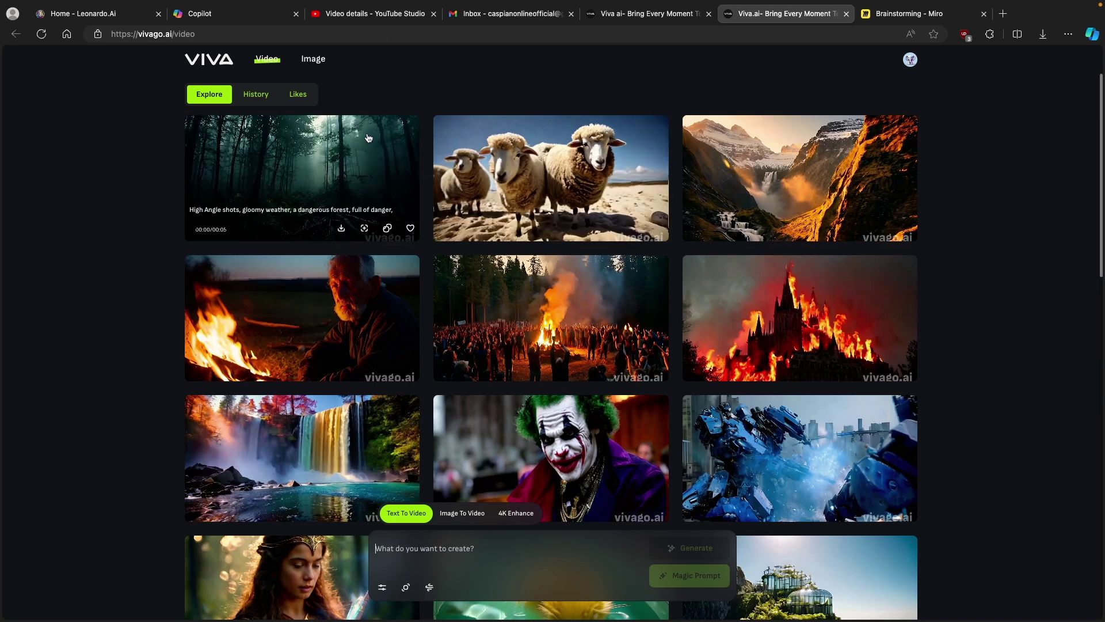
{"action": "scroll", "coordinate": [424, 291], "scroll_direction": "down", "scroll_amount": 10}
{"action": "scroll", "coordinate": [425, 291], "scroll_direction": "up", "scroll_amount": 10}
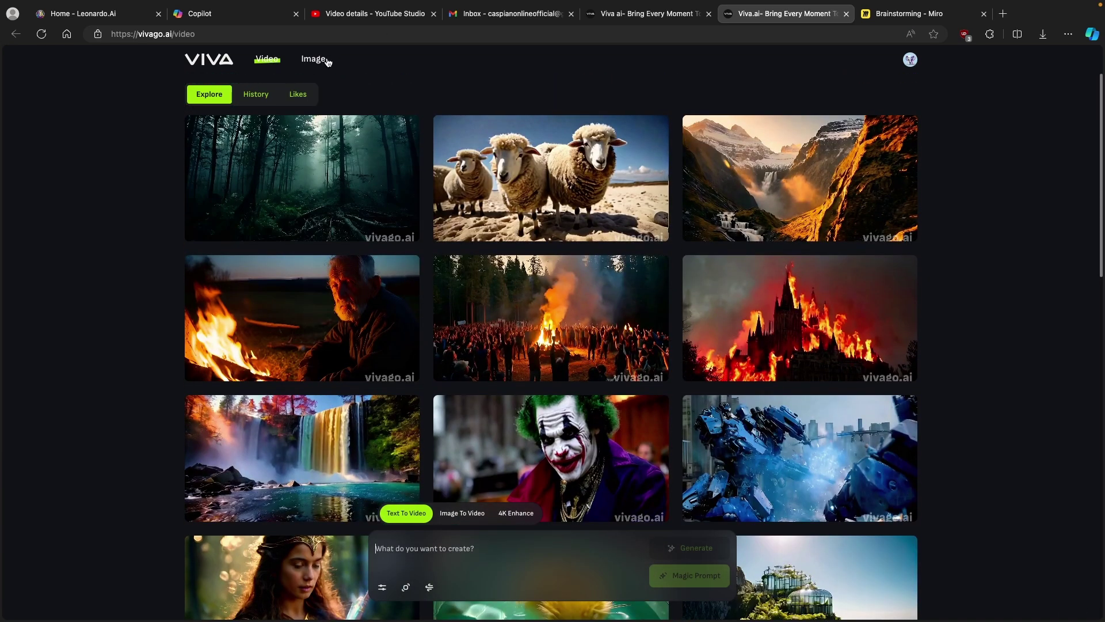
Step: Browse the Image gallery, then return to the Video gallery with its prompt box
{"action": "left_click", "coordinate": [315, 59]}
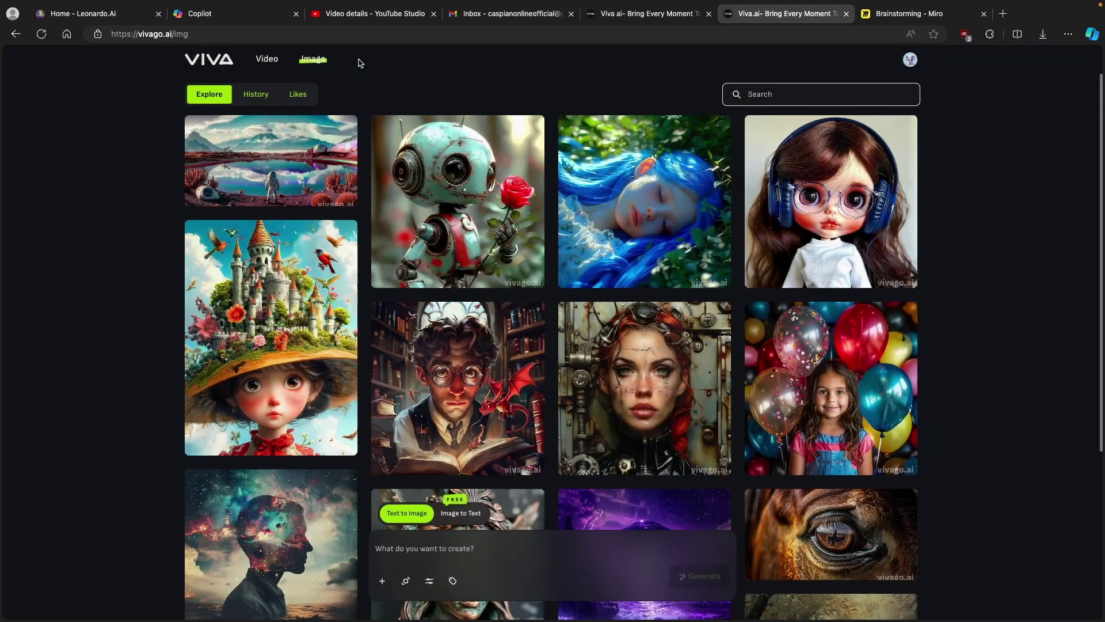
{"action": "mouse_move", "coordinate": [413, 205]}
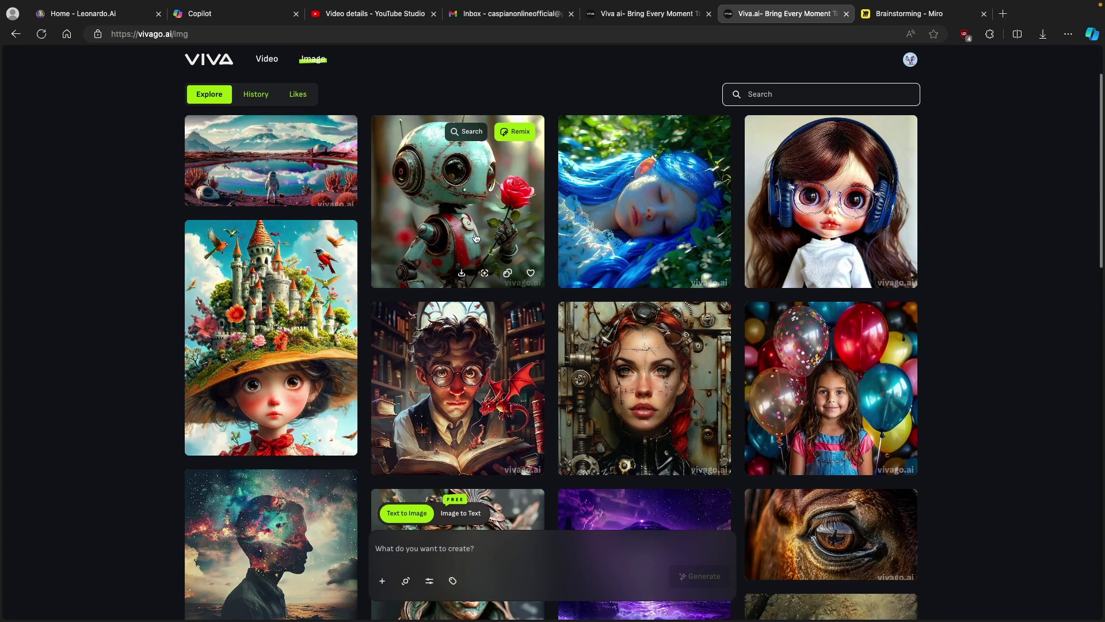
{"action": "scroll", "coordinate": [476, 238], "scroll_direction": "down", "scroll_amount": 3}
{"action": "scroll", "coordinate": [476, 237], "scroll_direction": "up", "scroll_amount": 3}
{"action": "left_click", "coordinate": [273, 60]}
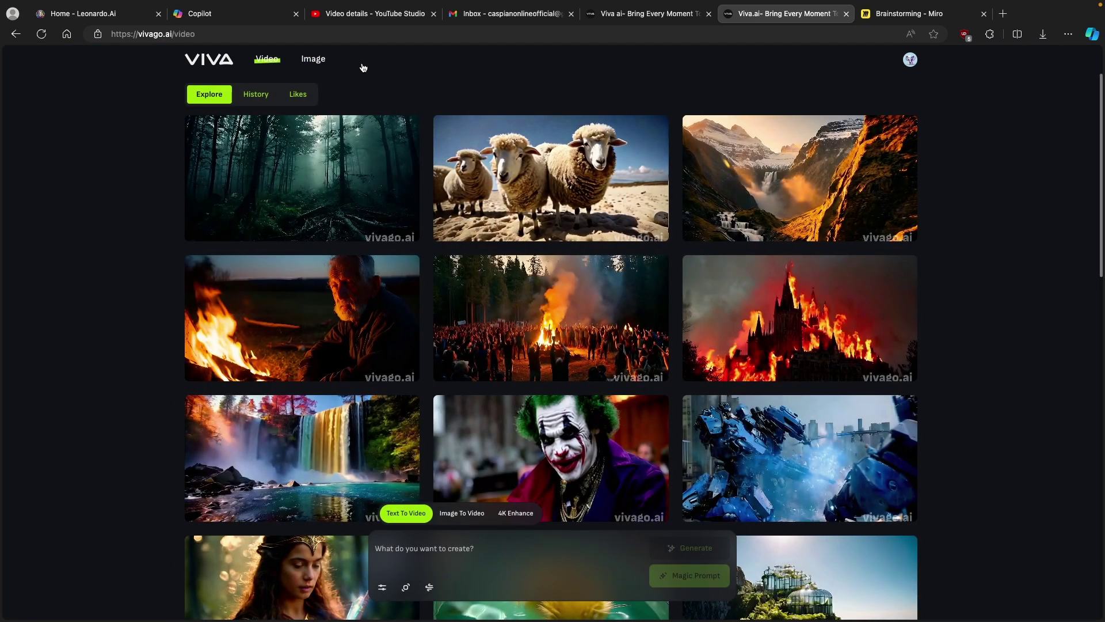
{"action": "scroll", "coordinate": [418, 307], "scroll_direction": "down", "scroll_amount": 3}
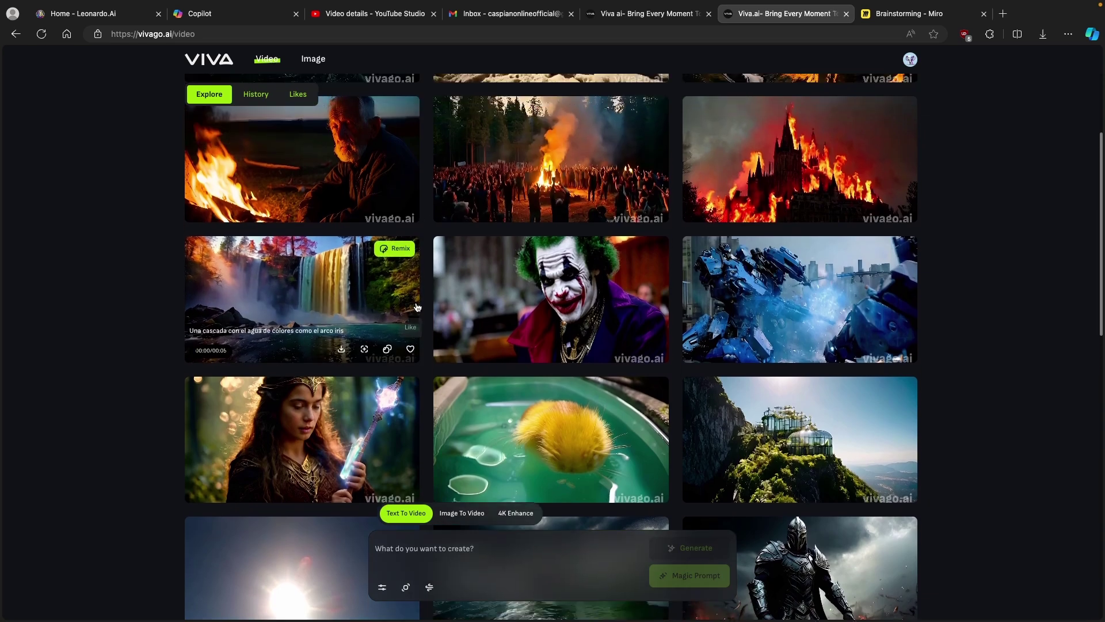
{"action": "scroll", "coordinate": [418, 307], "scroll_direction": "up", "scroll_amount": 2}
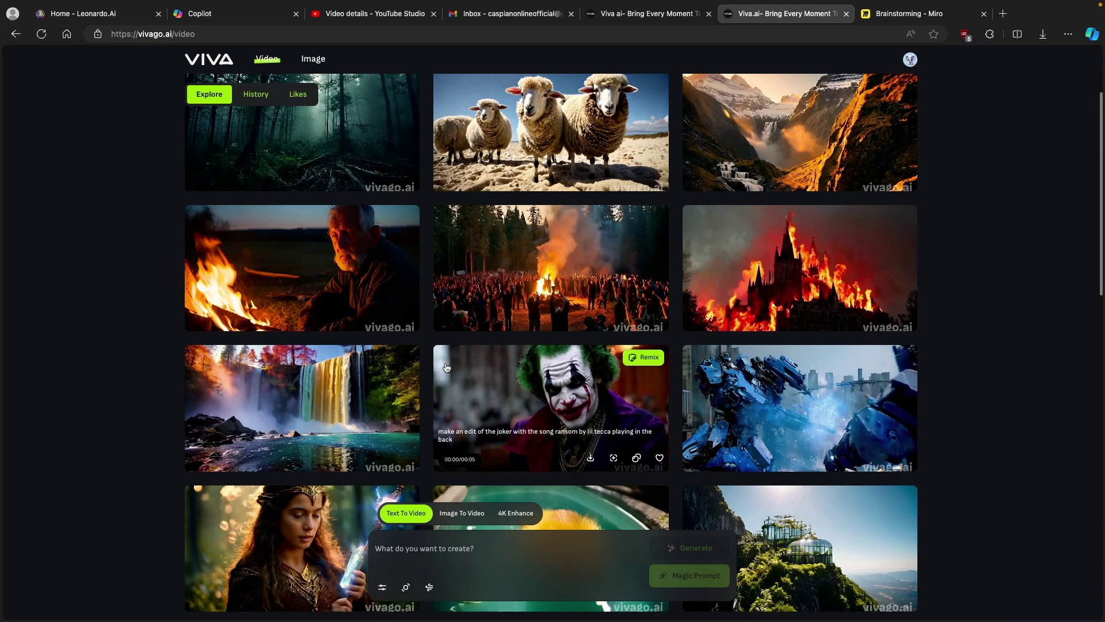
{"action": "scroll", "coordinate": [436, 291], "scroll_direction": "down", "scroll_amount": 2}
{"action": "scroll", "coordinate": [437, 292], "scroll_direction": "up", "scroll_amount": 3}
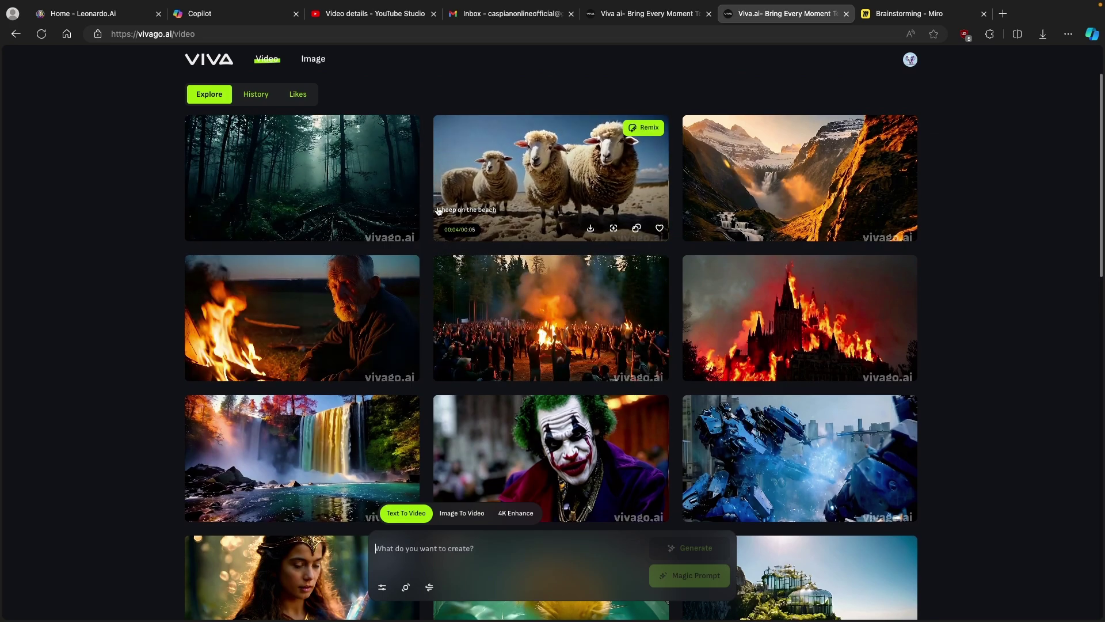
Step: Ask Copilot for AI video ideas, then for a few AI video prompts
{"action": "left_click", "coordinate": [244, 15]}
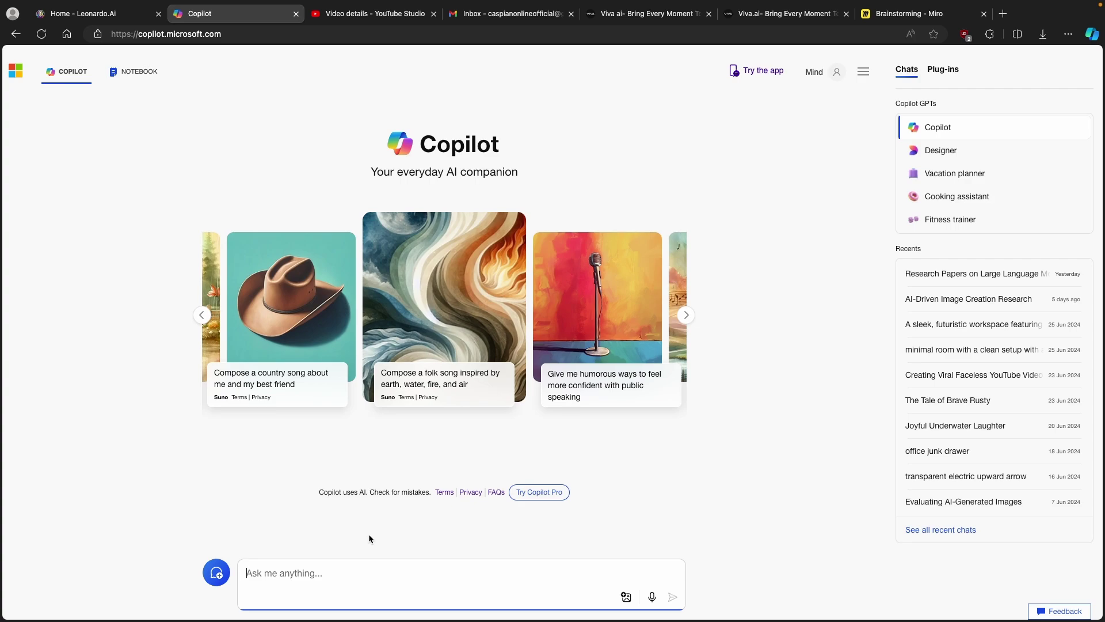
{"action": "type", "text": "generat an i"}
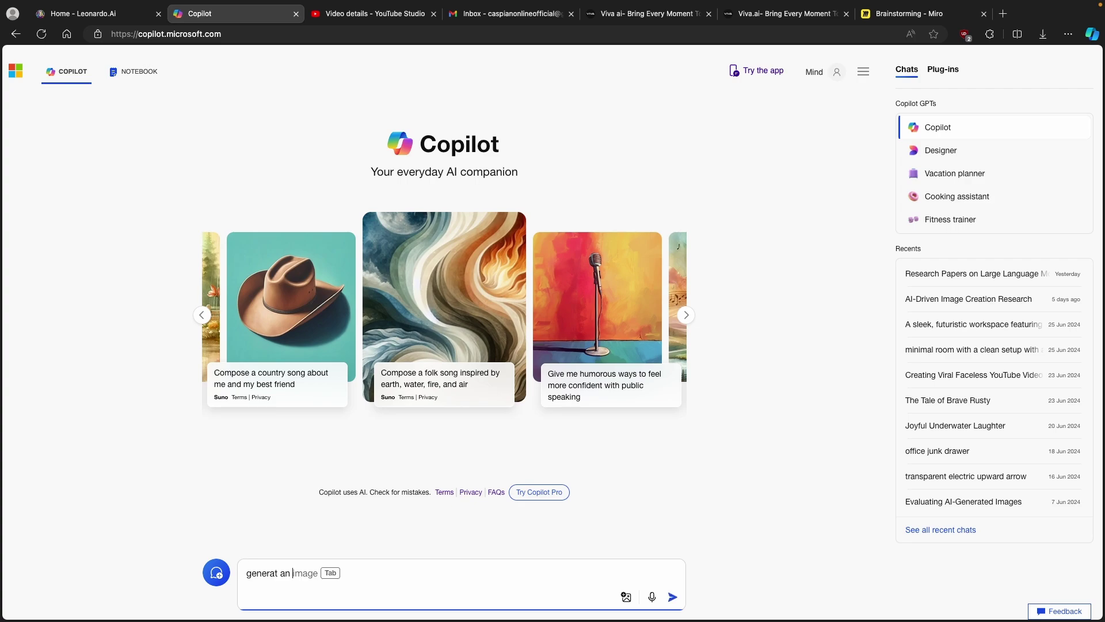
{"action": "type", "text": "dea or prompt for "}
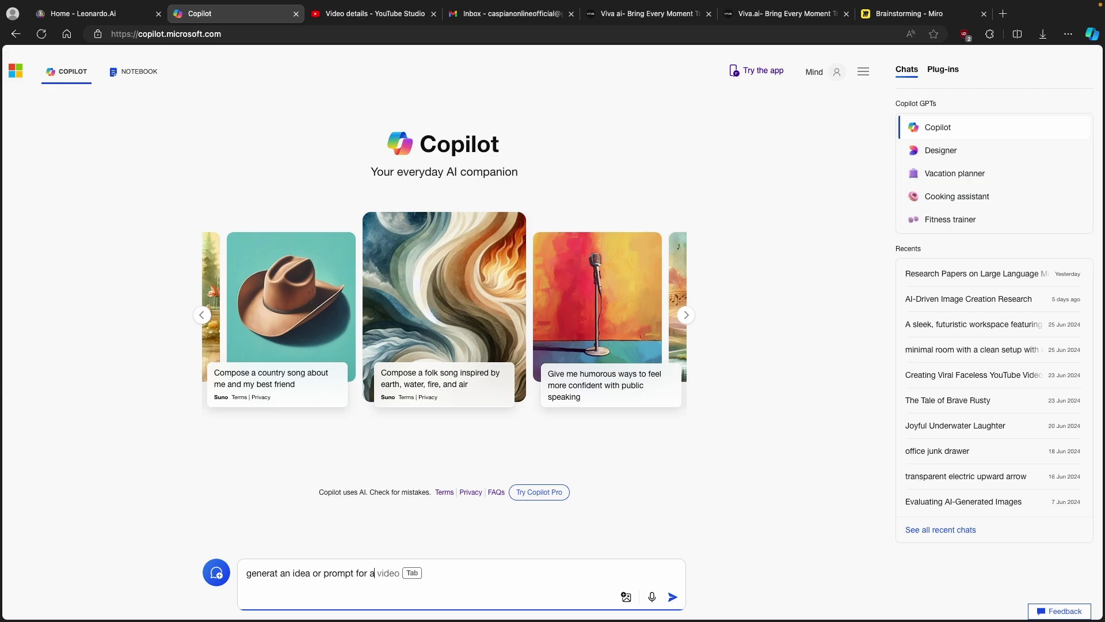
{"action": "type", "text": "ai gen"}
{"action": "key", "text": "Tab"}
{"action": "type", "text": "video"}
{"action": "key", "text": "Return"}
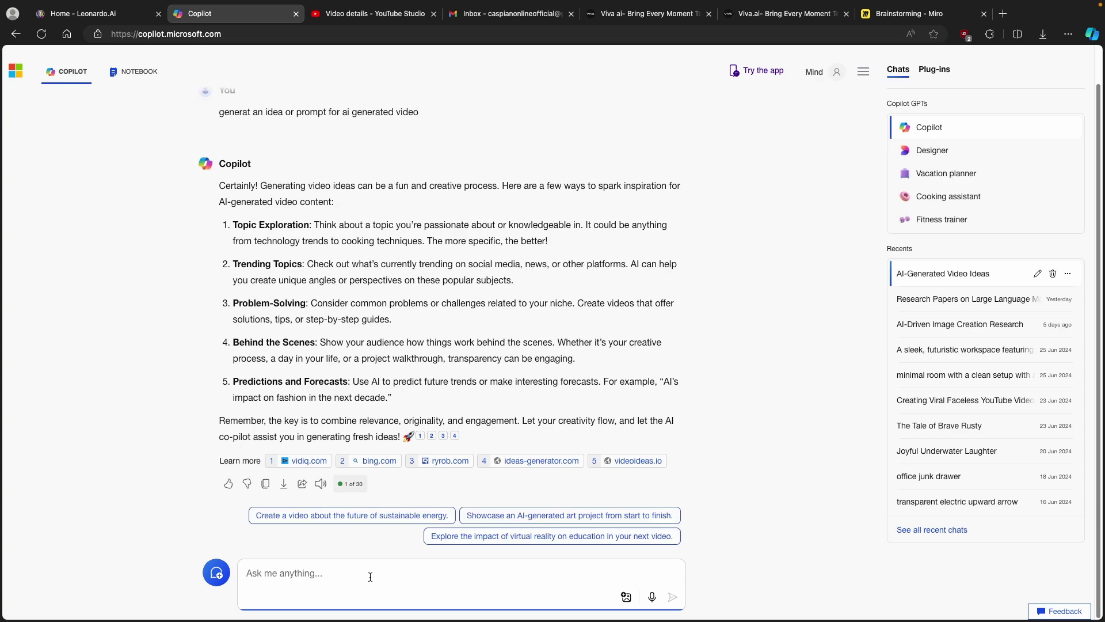
{"action": "type", "text": "create a "}
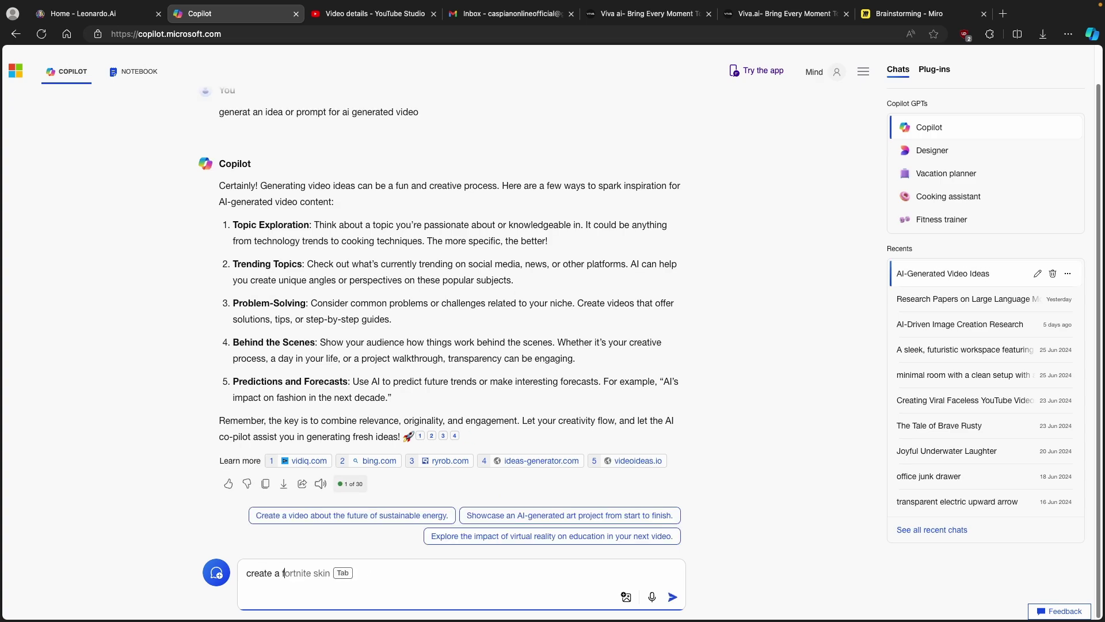
{"action": "type", "text": "few prompts "}
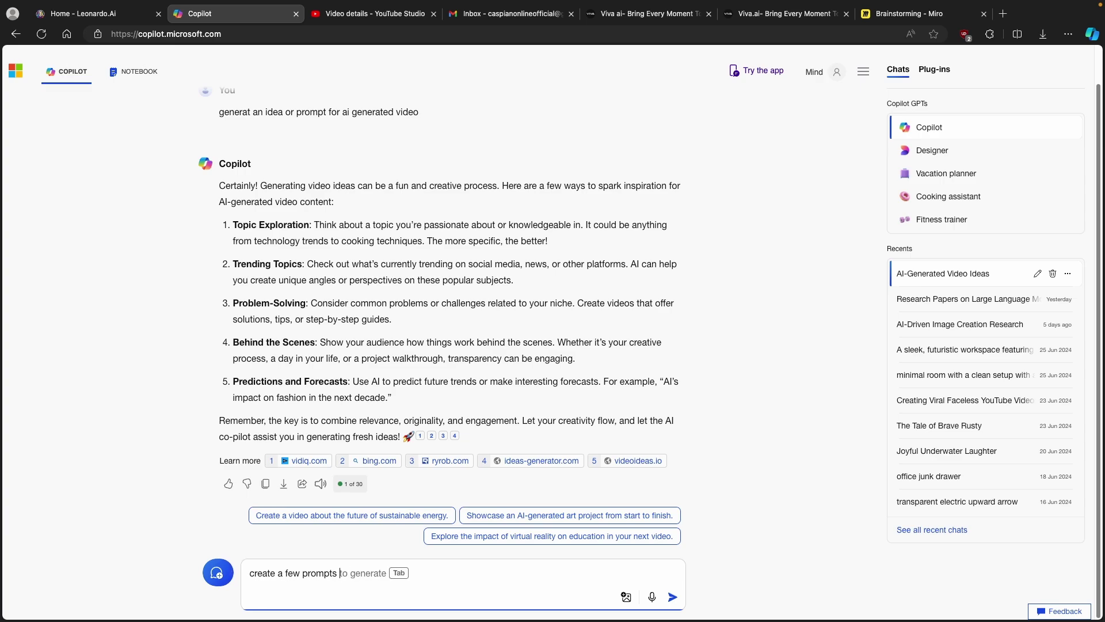
{"action": "type", "text": "for a ii video"}
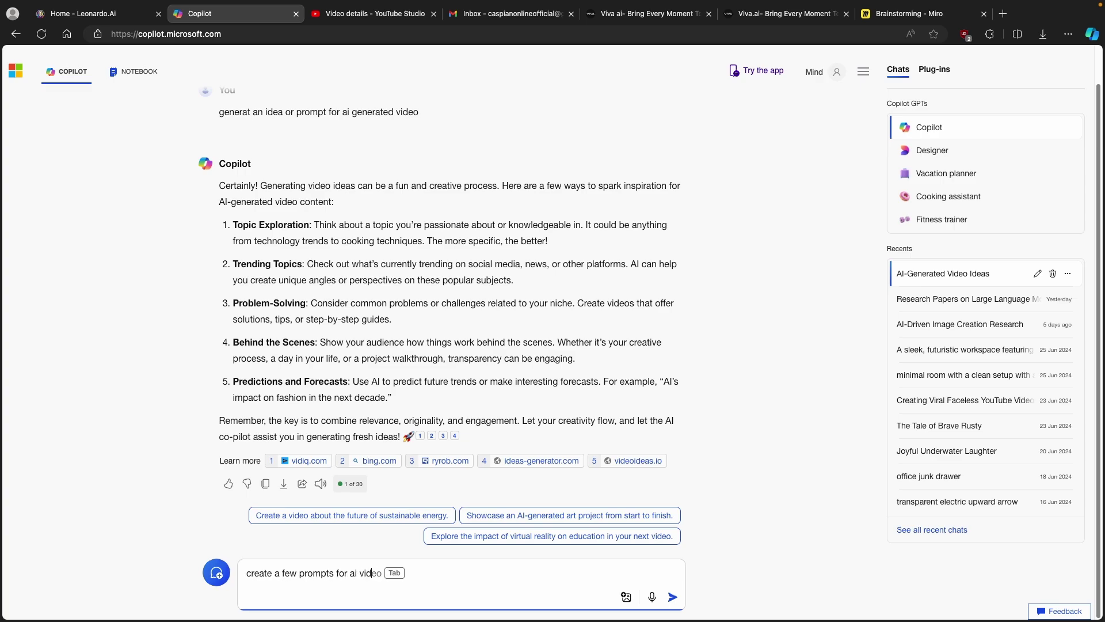
{"action": "key", "text": "Return"}
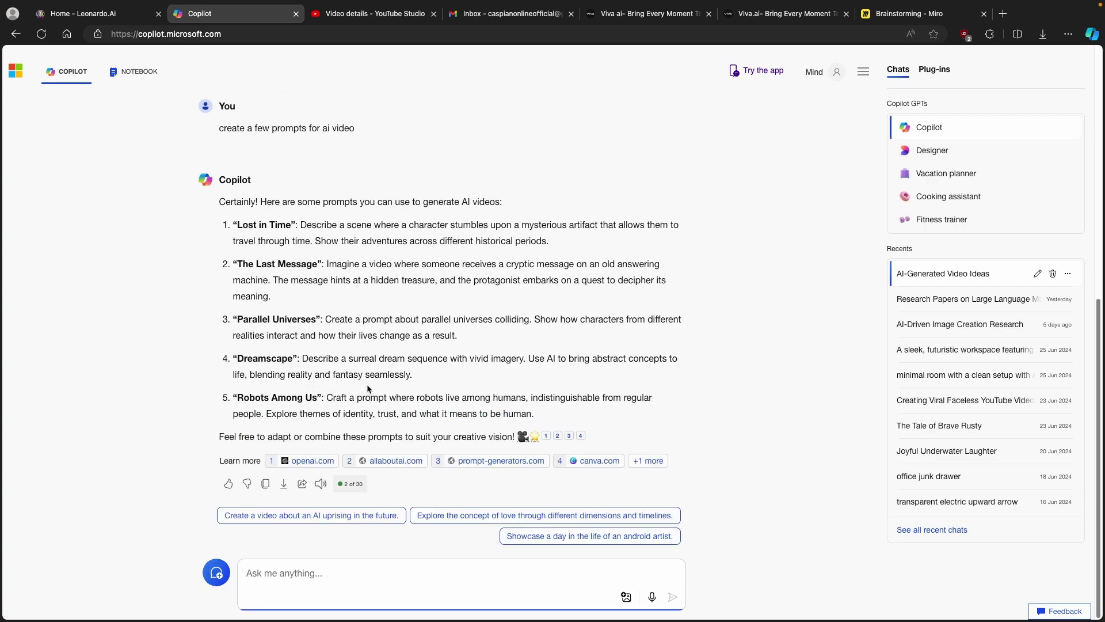
Step: Copy the 'Robots Among Us' prompt and go back to the Viva gallery
{"action": "left_click_drag", "start_coordinate": [395, 399], "coordinate": [530, 419]}
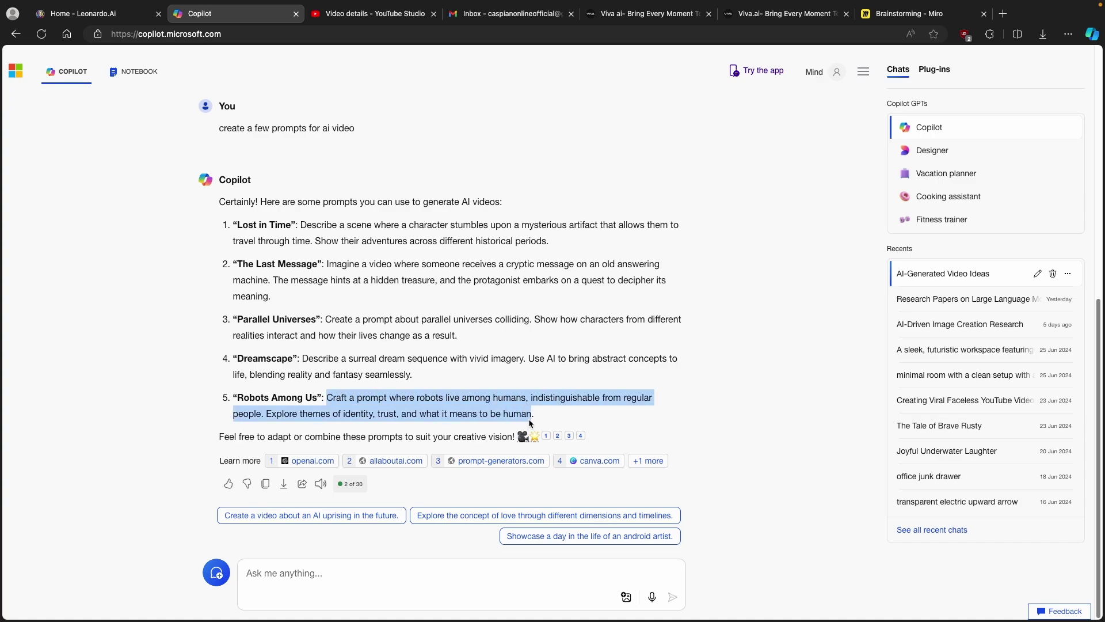
{"action": "right_click", "coordinate": [531, 419]}
{"action": "left_click", "coordinate": [579, 183]}
{"action": "left_click", "coordinate": [775, 16]}
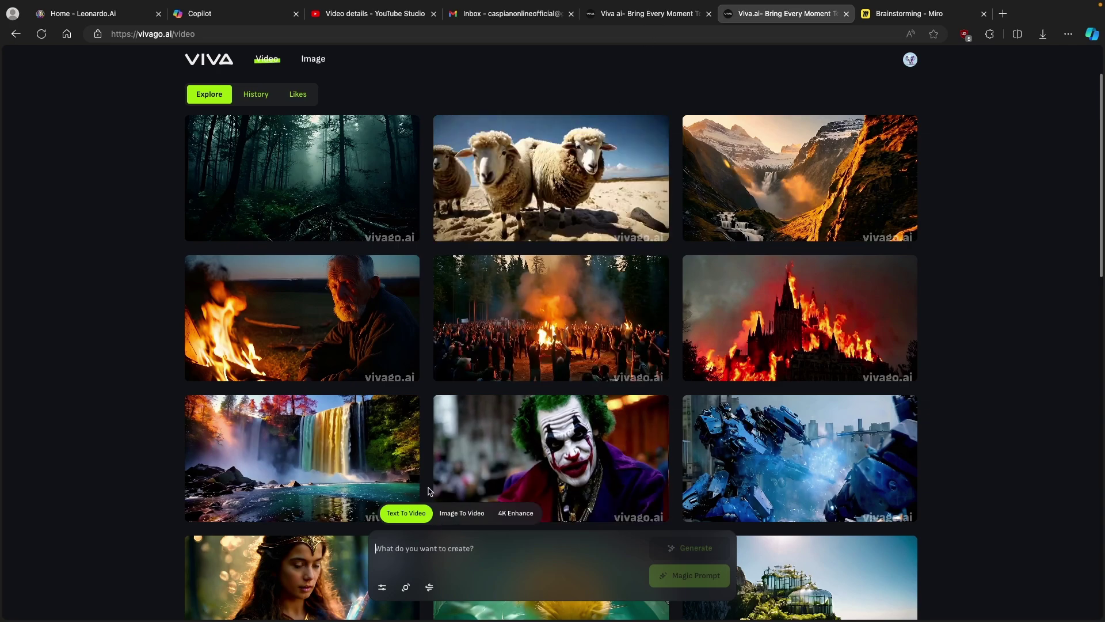
Step: Paste the robots prompt, check settings, 16:9 aspect ratio and motion strength, then generate
{"action": "left_click", "coordinate": [405, 532]}
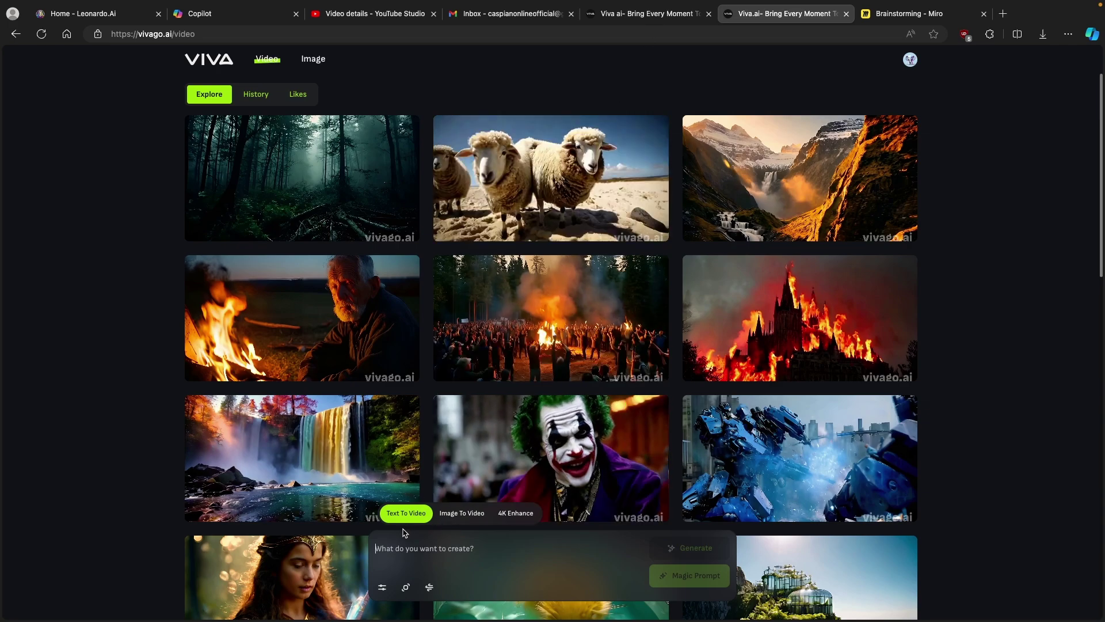
{"action": "key", "text": "ctrl+v"}
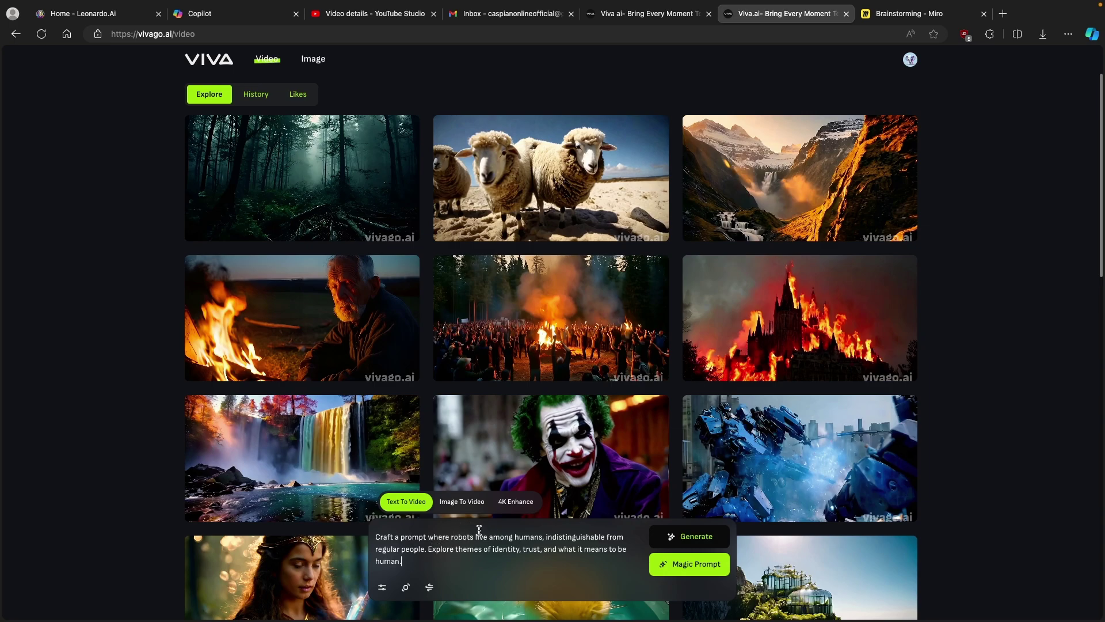
{"action": "left_click", "coordinate": [382, 588]}
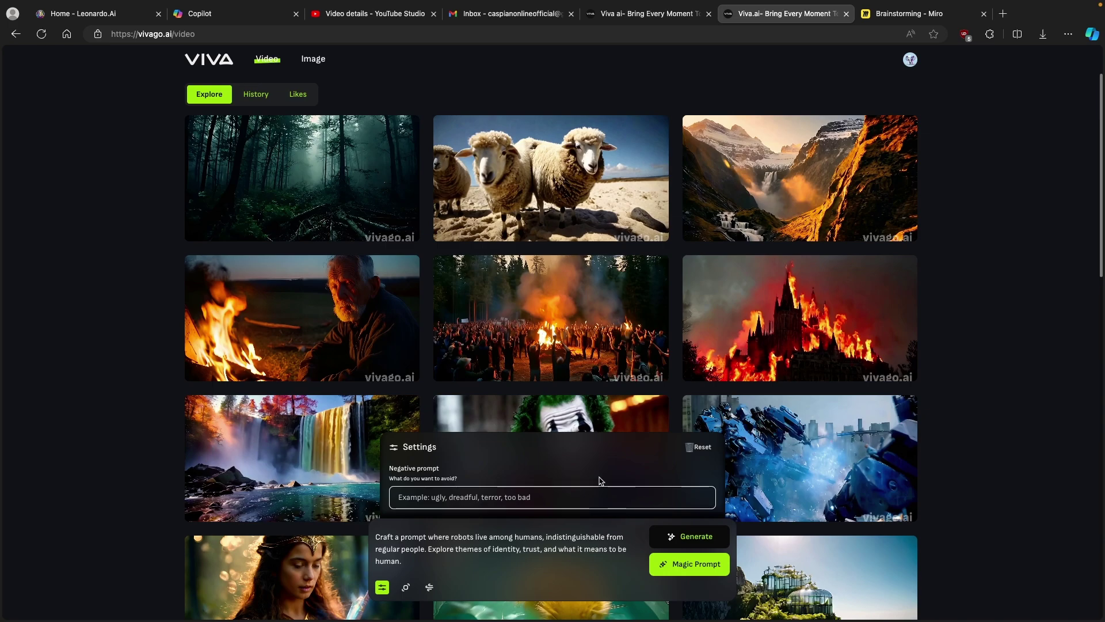
{"action": "left_click", "coordinate": [406, 587]}
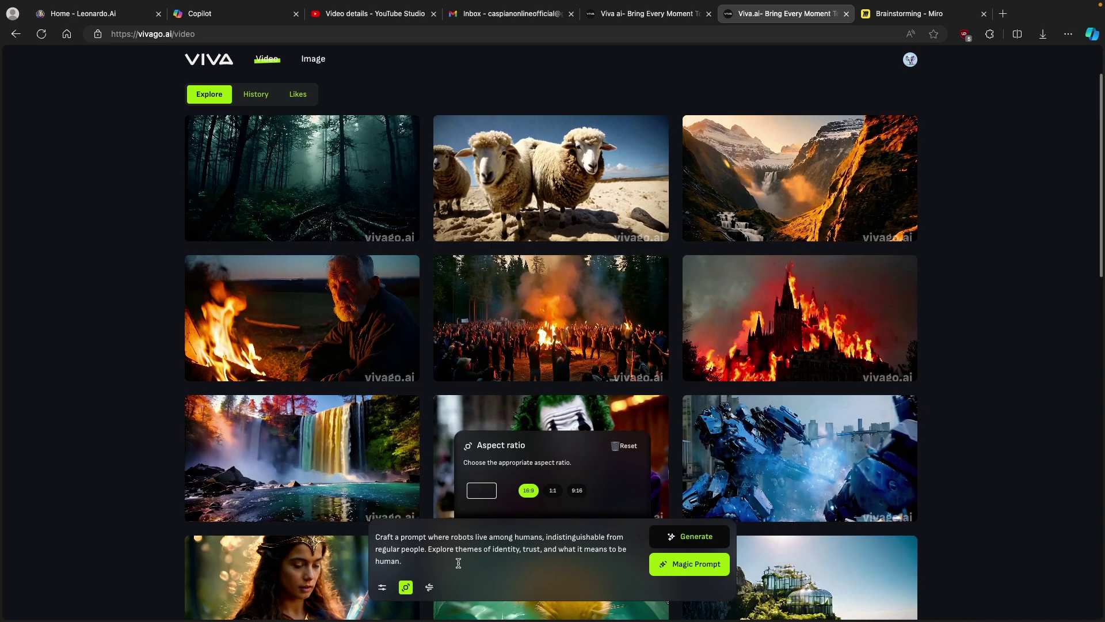
{"action": "left_click", "coordinate": [430, 587]}
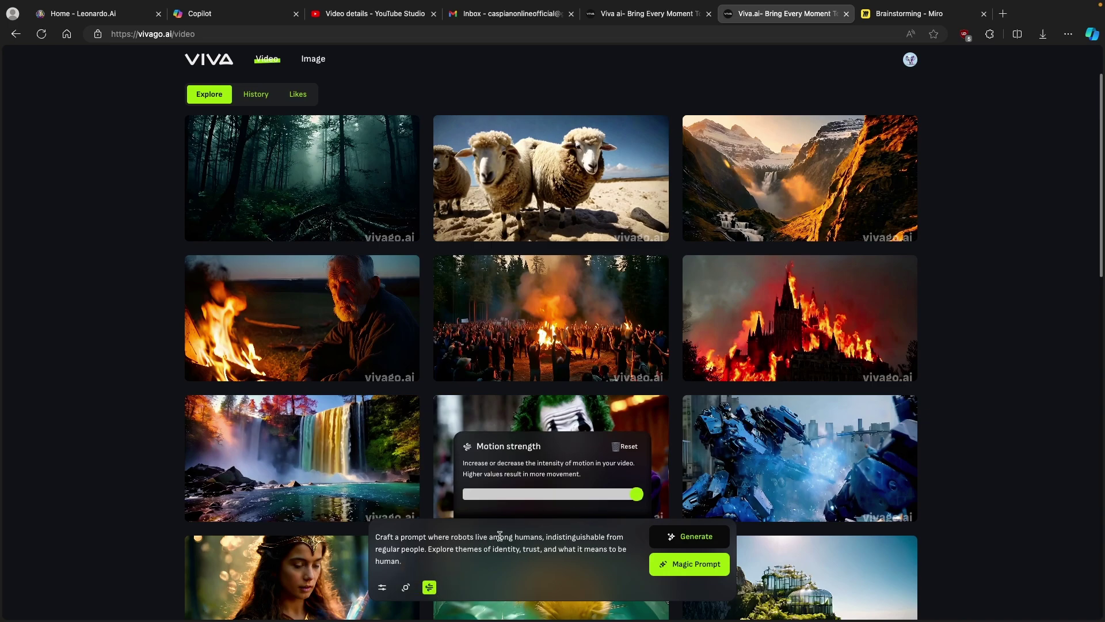
{"action": "mouse_move", "coordinate": [637, 493]}
{"action": "left_click", "coordinate": [535, 556]}
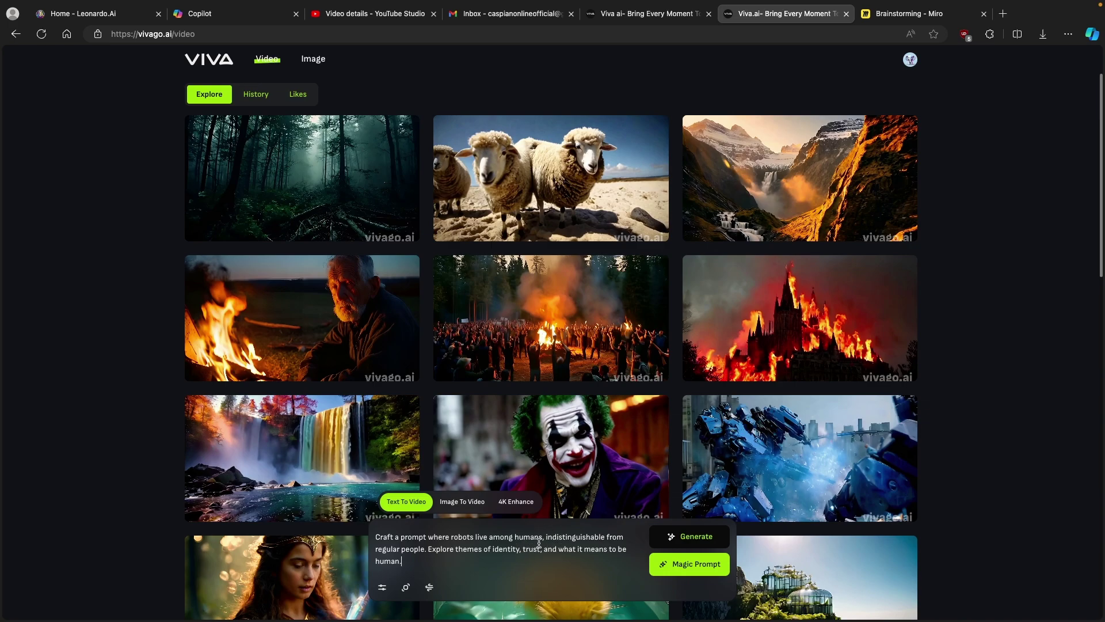
{"action": "left_click", "coordinate": [683, 540]}
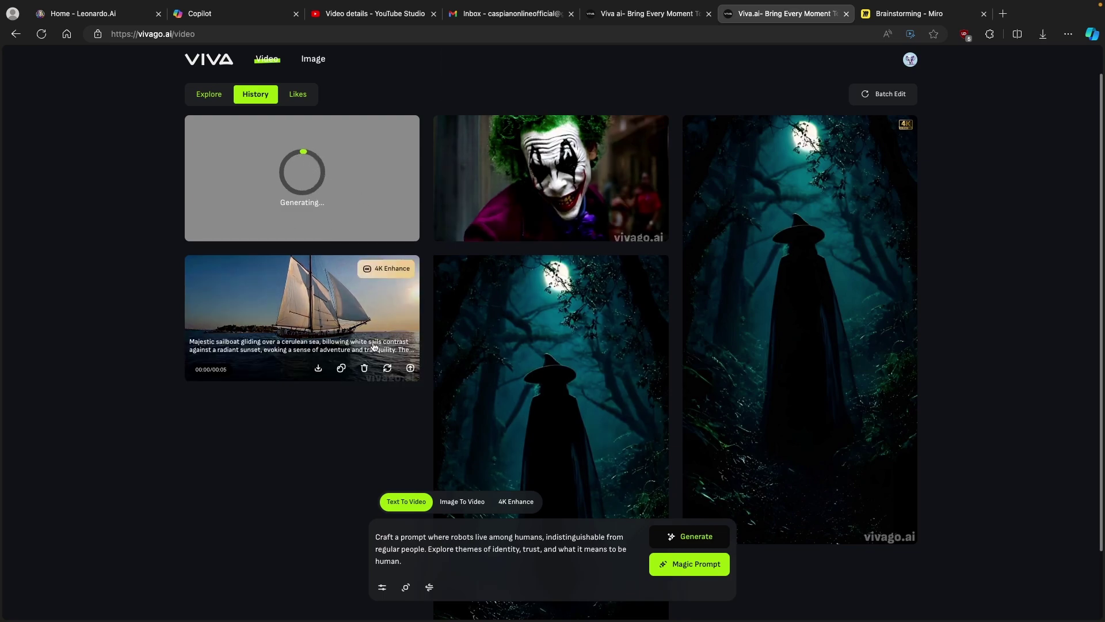
Step: Switch to Image To Video, review its Settings and Camera control, then go to Leonardo.Ai
{"action": "left_click", "coordinate": [453, 502]}
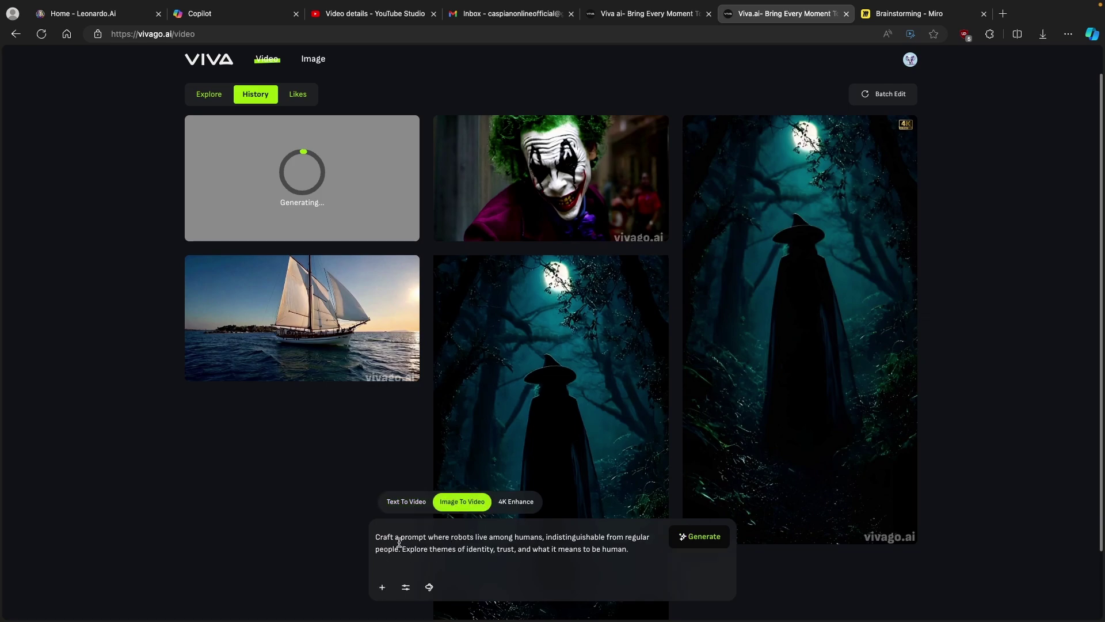
{"action": "left_click", "coordinate": [405, 587]}
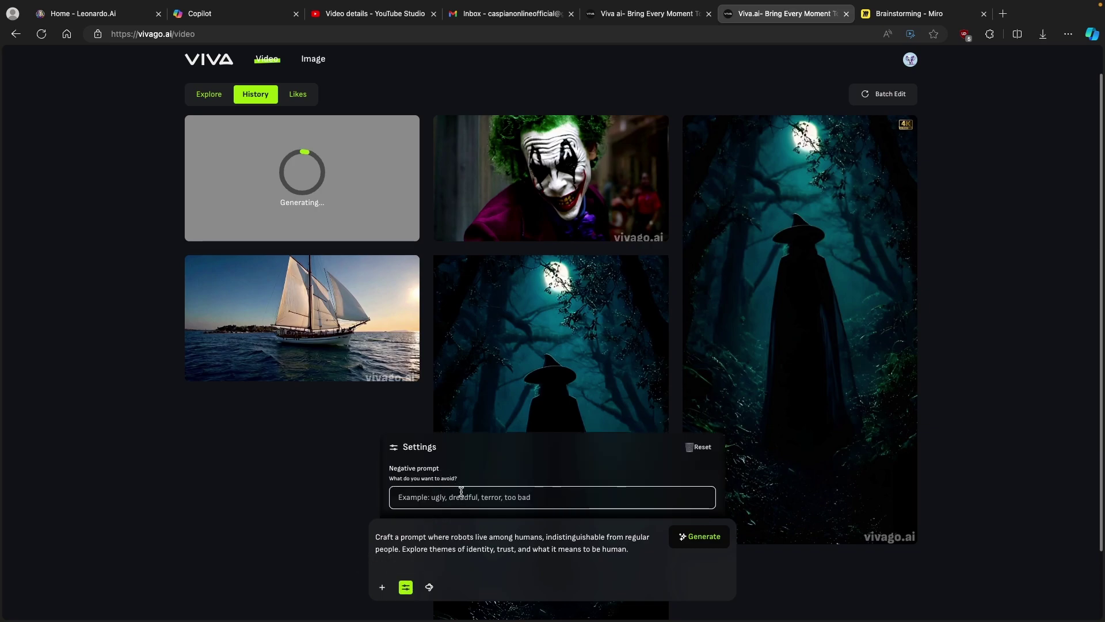
{"action": "left_click", "coordinate": [430, 588]}
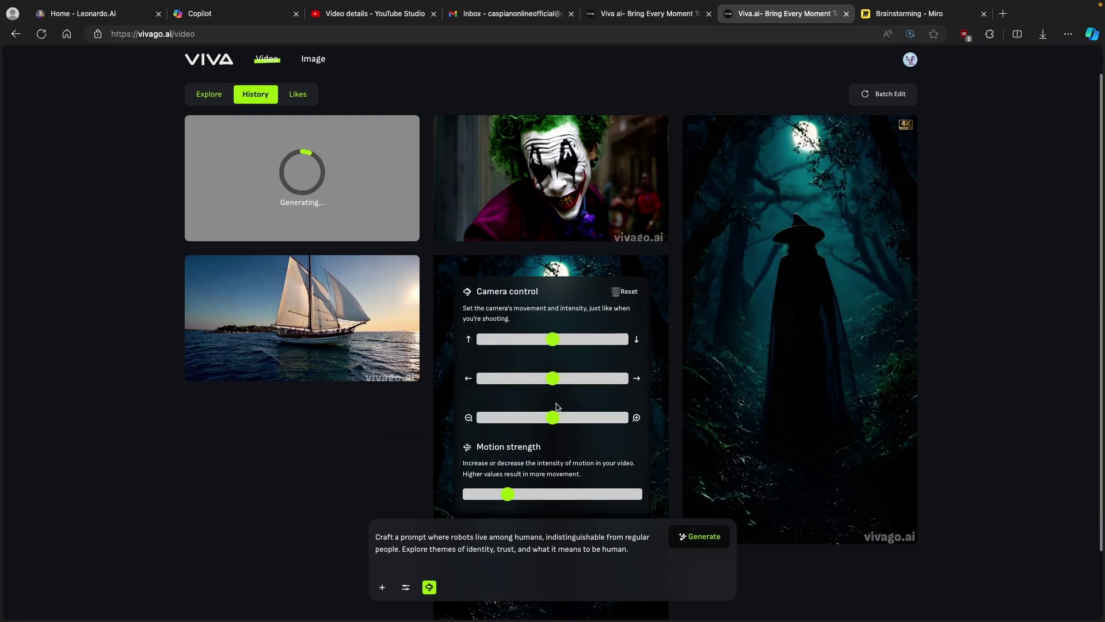
{"action": "left_click", "coordinate": [583, 444]}
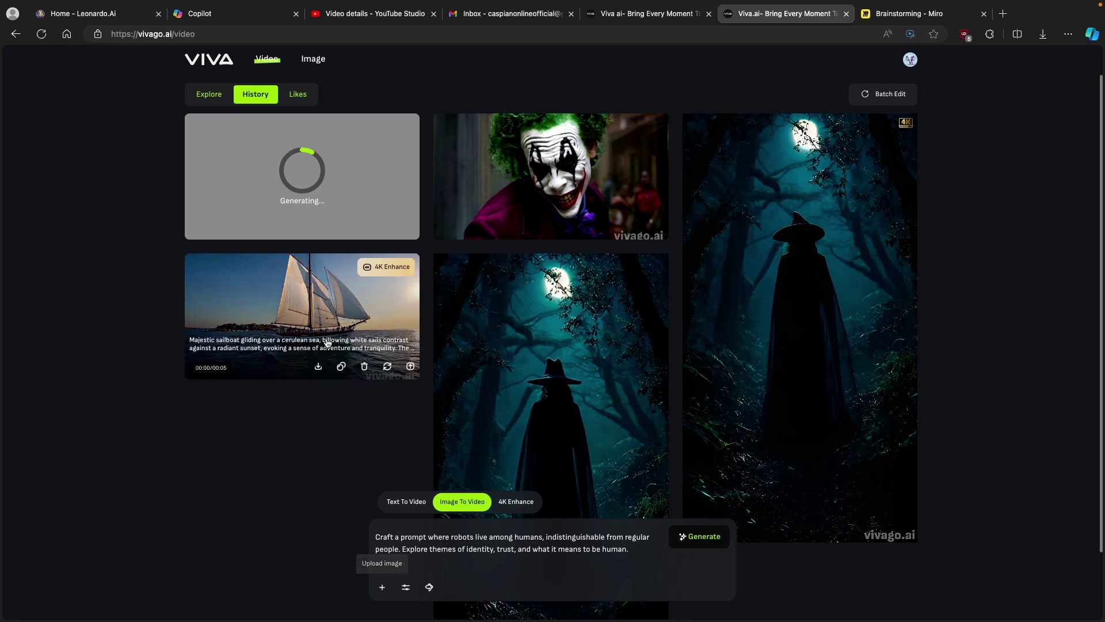
{"action": "left_click", "coordinate": [113, 16]}
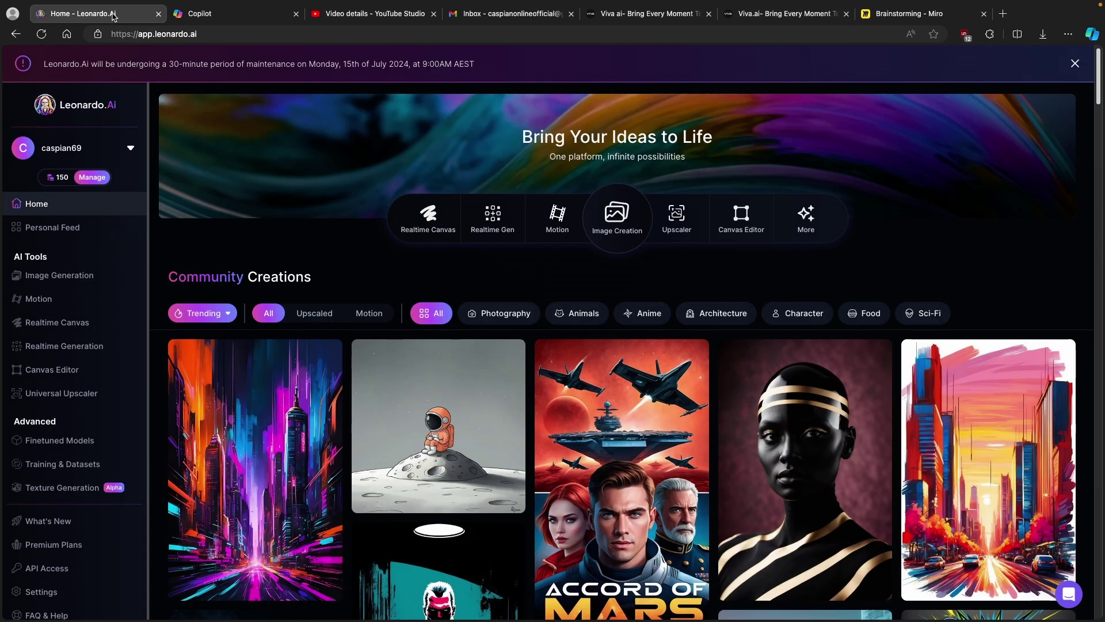
Step: Reload Leonardo.Ai and view the plans, highlighting the Free plan's 150 fast tokens
{"action": "left_click", "coordinate": [41, 35]}
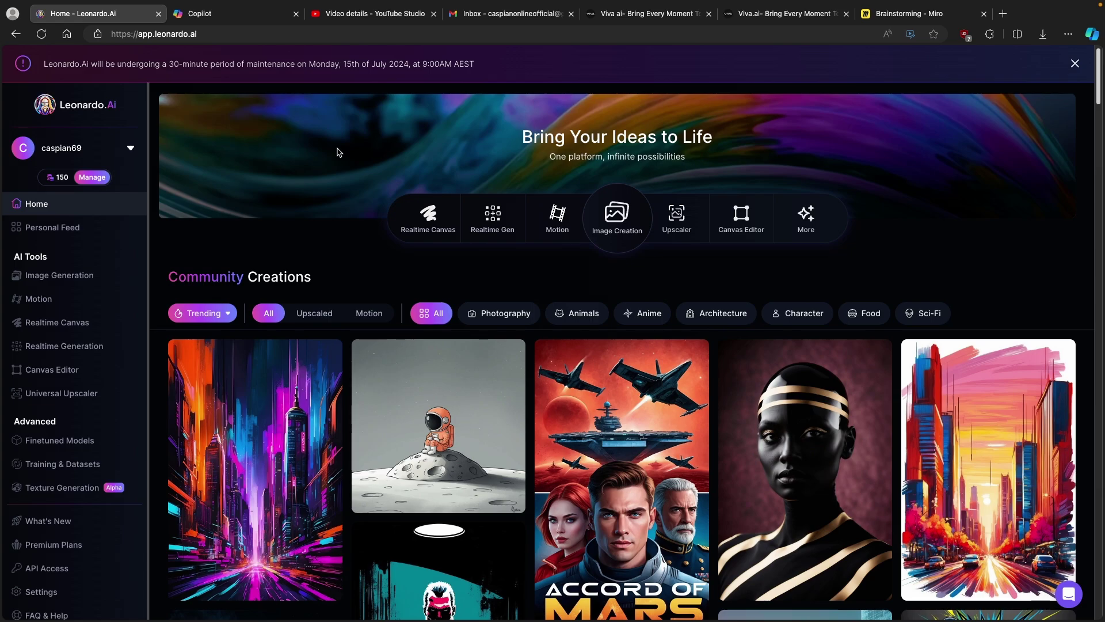
{"action": "left_click", "coordinate": [92, 177]}
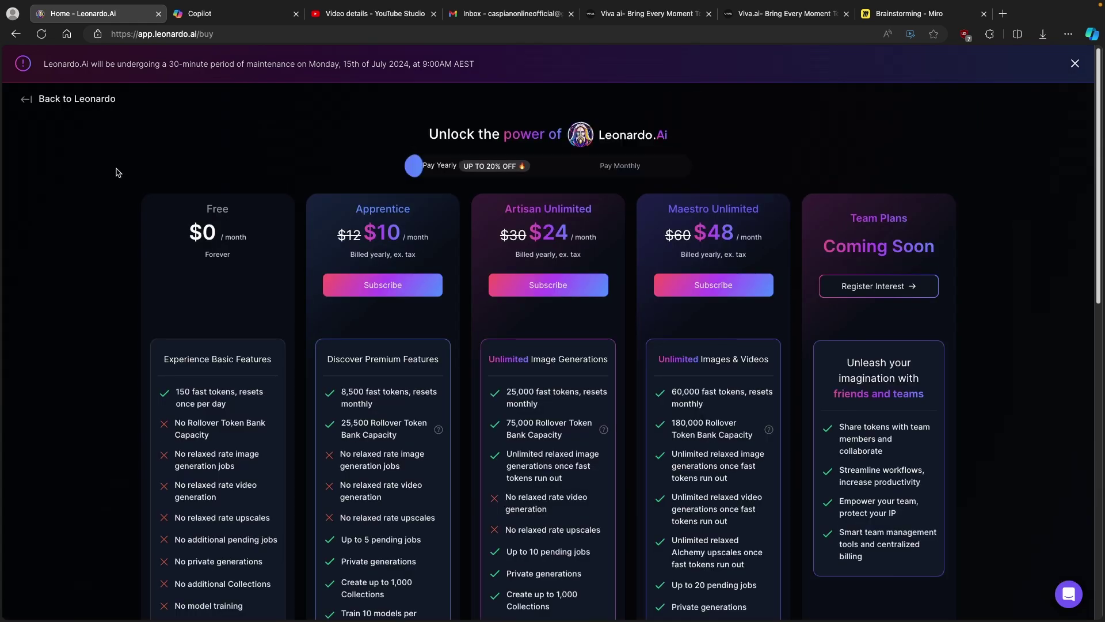
{"action": "scroll", "coordinate": [245, 272], "scroll_direction": "down", "scroll_amount": 1}
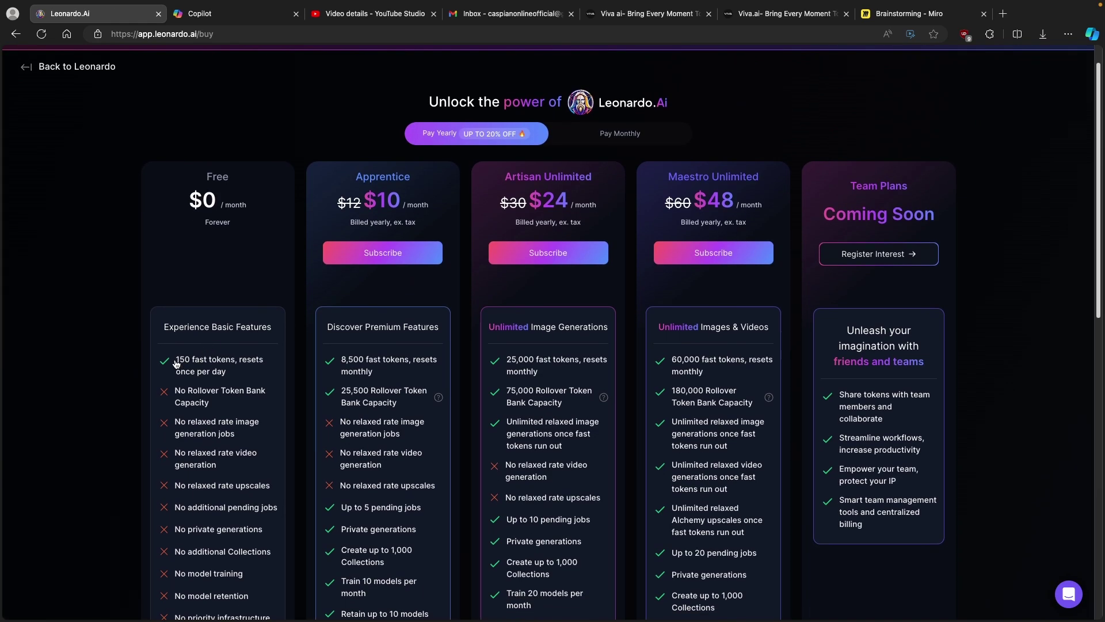
{"action": "left_click_drag", "start_coordinate": [176, 359], "coordinate": [240, 374]}
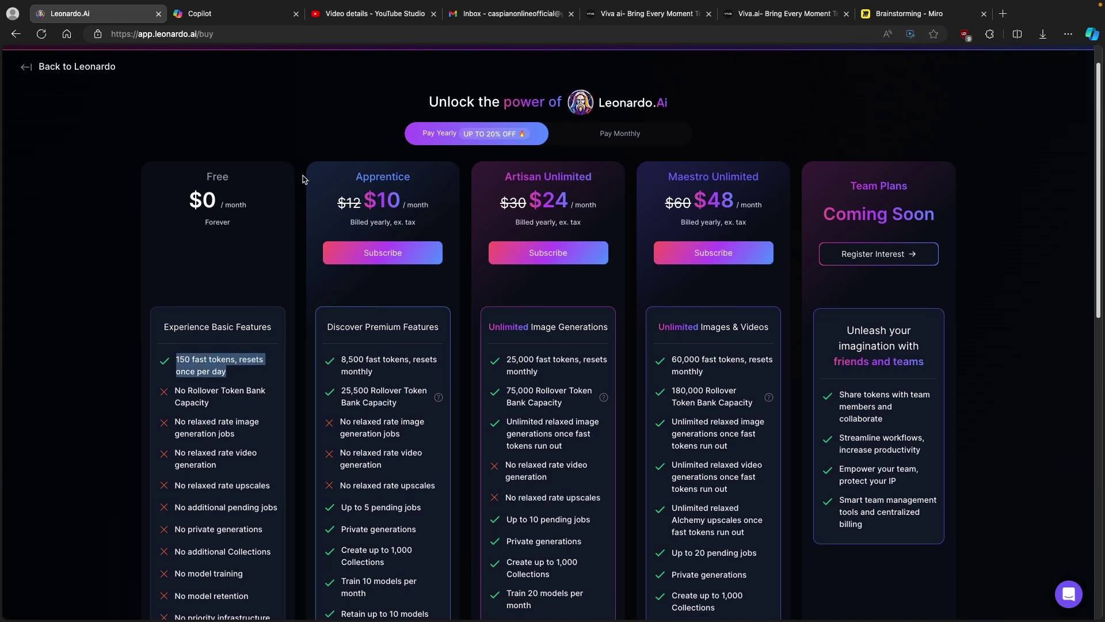
{"action": "scroll", "coordinate": [304, 179], "scroll_direction": "up", "scroll_amount": 1}
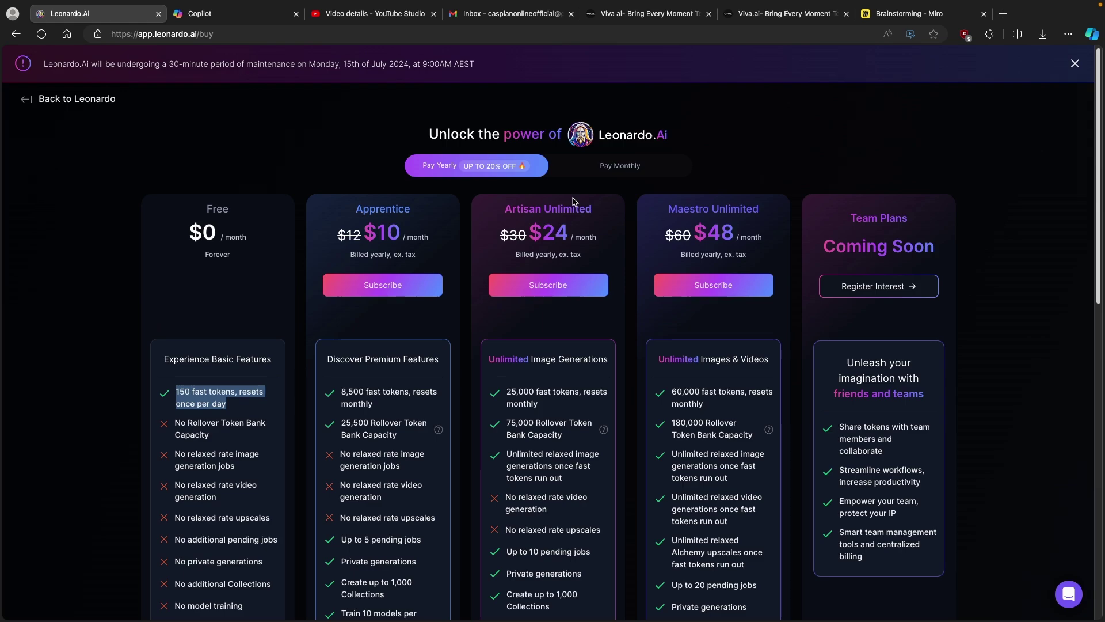
Step: Open Leonardo.Ai Image Generation and copy the Robots Among Us prompt from Copilot
{"action": "left_click", "coordinate": [87, 99]}
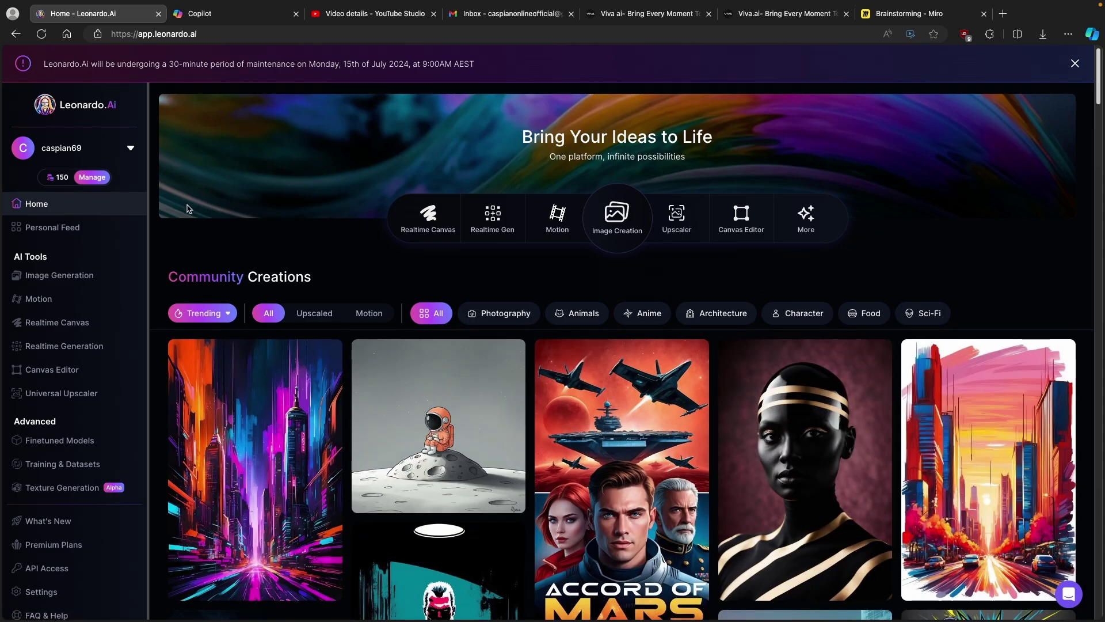
{"action": "left_click", "coordinate": [66, 278]}
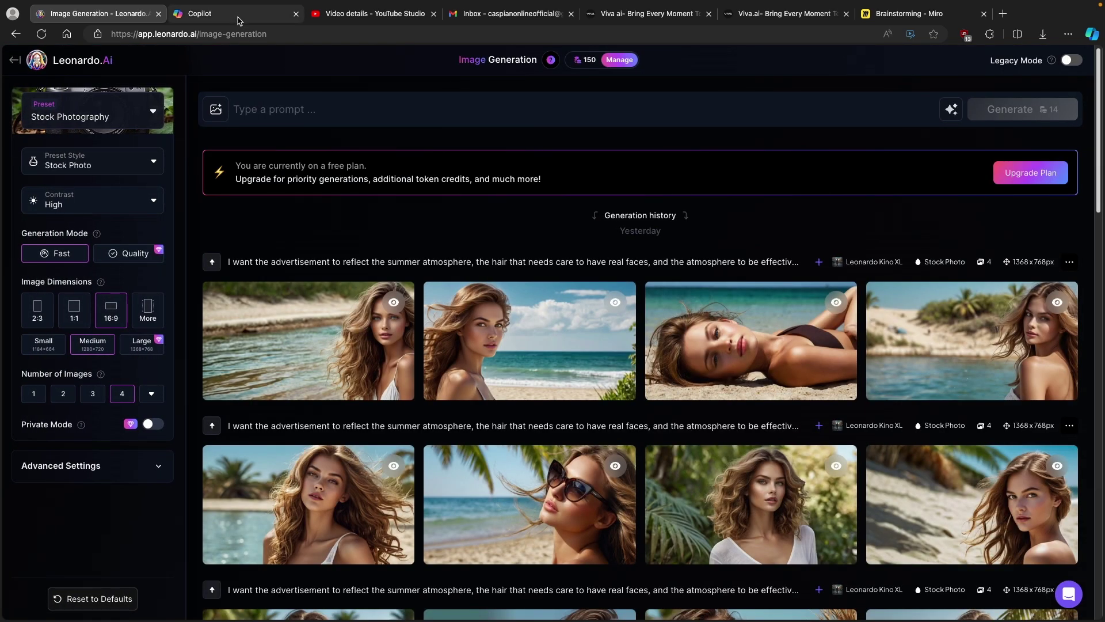
{"action": "left_click", "coordinate": [239, 17]}
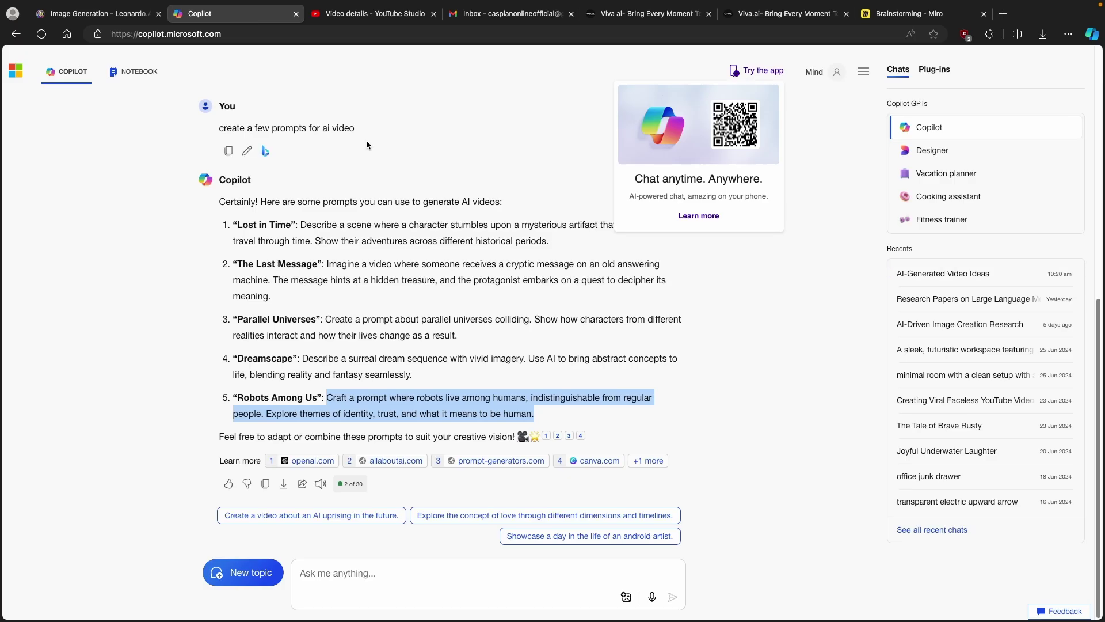
{"action": "right_click", "coordinate": [348, 395]}
{"action": "left_click", "coordinate": [417, 173]}
{"action": "left_click", "coordinate": [136, 17]}
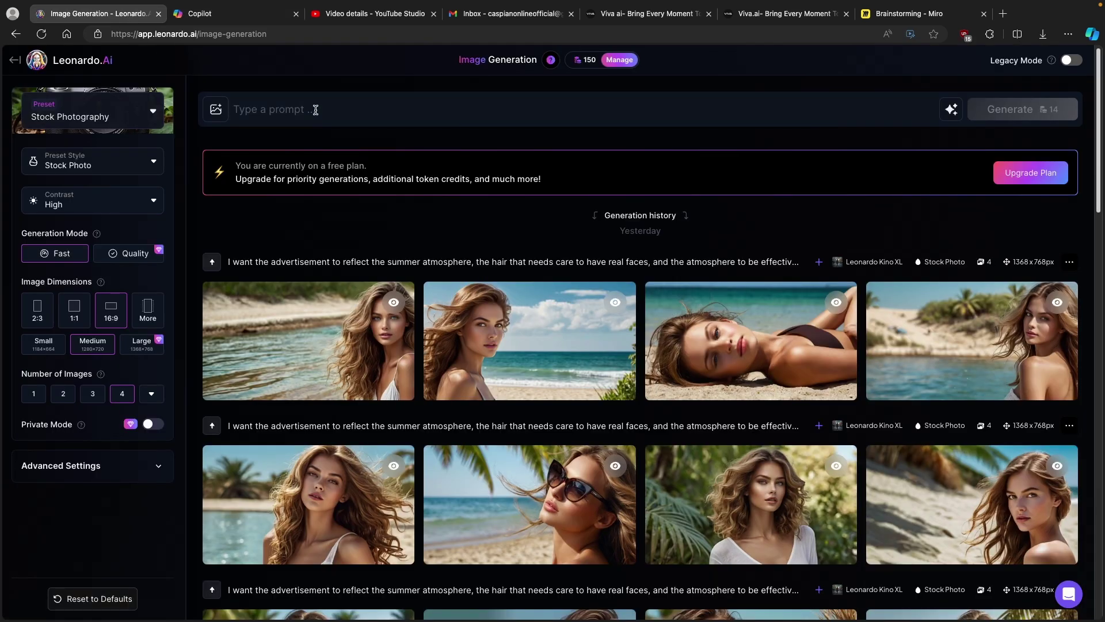
Step: Choose the Leonardo Phoenix preset and check the Prompt Enhance options
{"action": "left_click", "coordinate": [128, 119]}
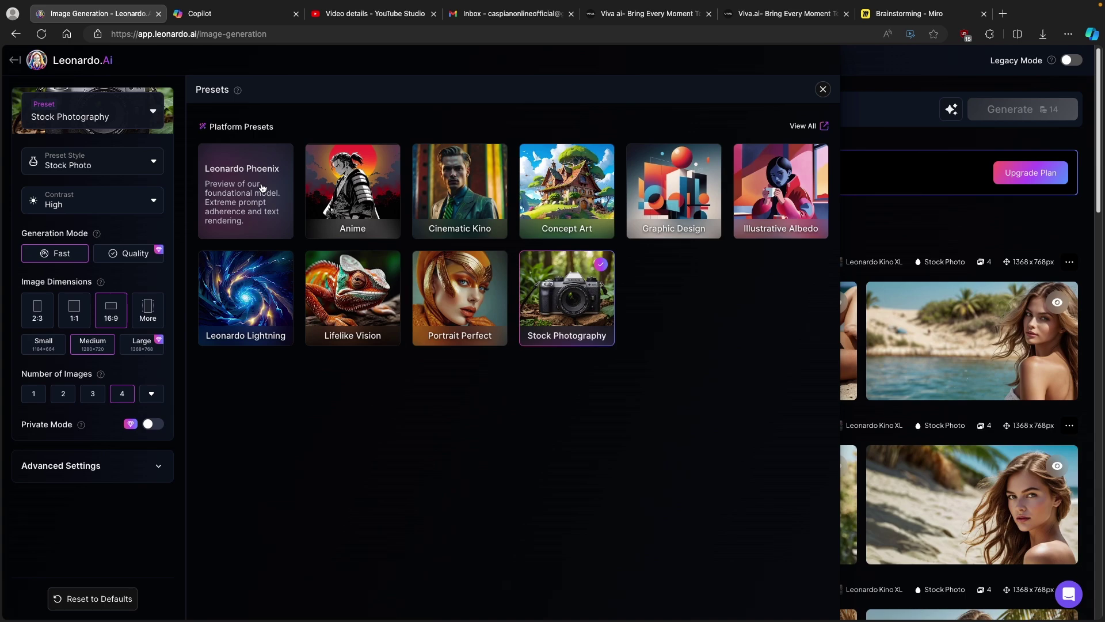
{"action": "left_click", "coordinate": [263, 188]}
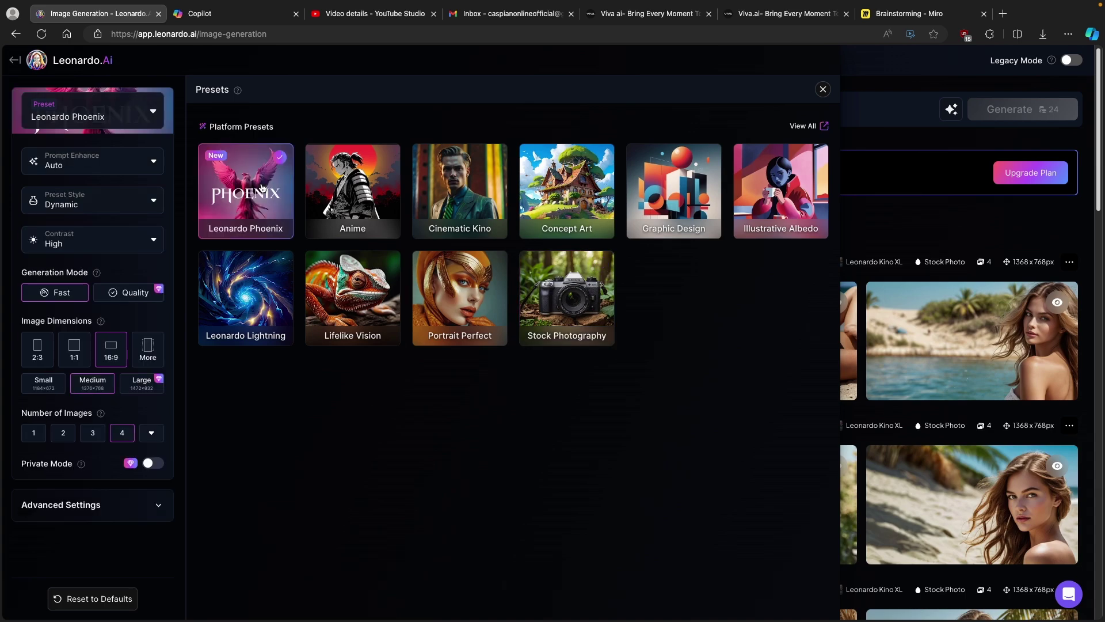
{"action": "left_click", "coordinate": [118, 165]}
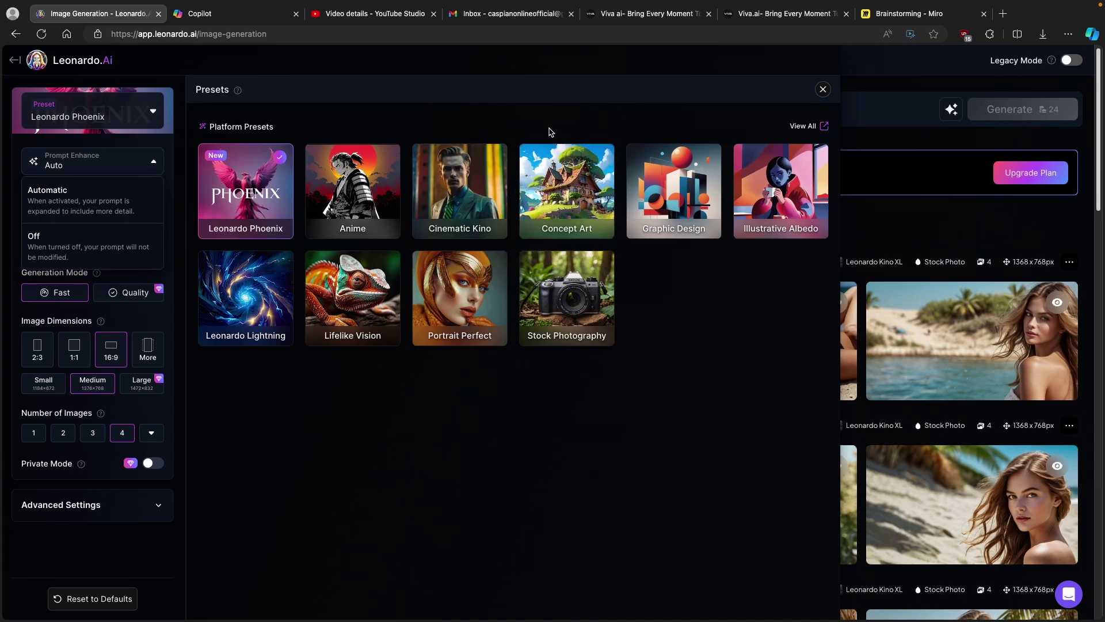
{"action": "left_click", "coordinate": [823, 89]}
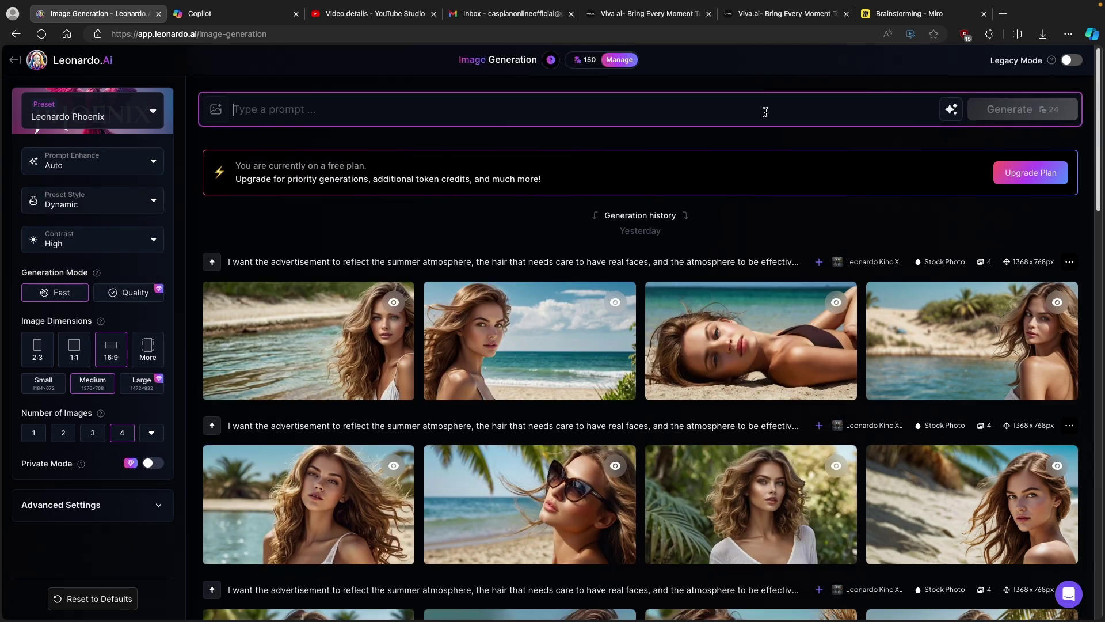
Step: Enter the robots-among-humans prompt and generate four 16:9 Phoenix images
{"action": "left_click", "coordinate": [766, 112]}
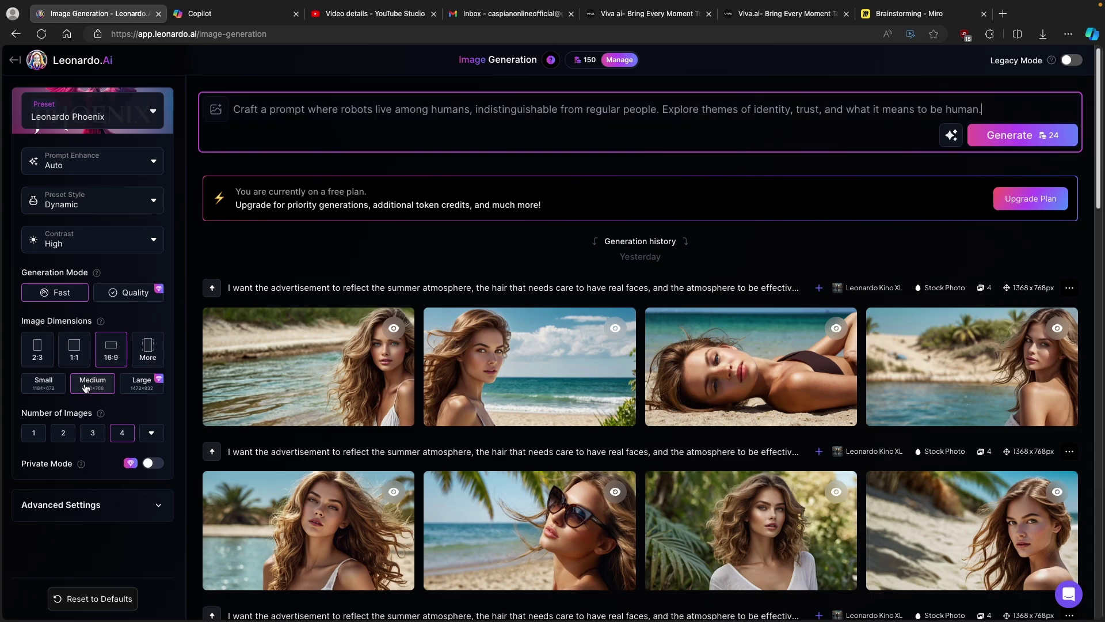
{"action": "left_click", "coordinate": [122, 512]}
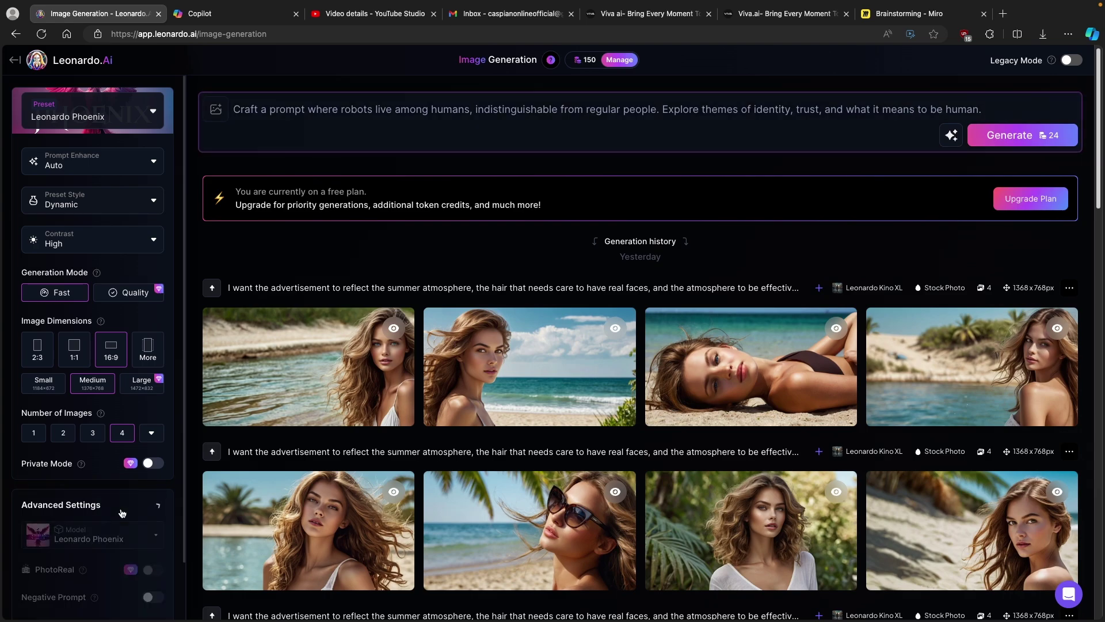
{"action": "scroll", "coordinate": [92, 323], "scroll_direction": "down", "scroll_amount": 2}
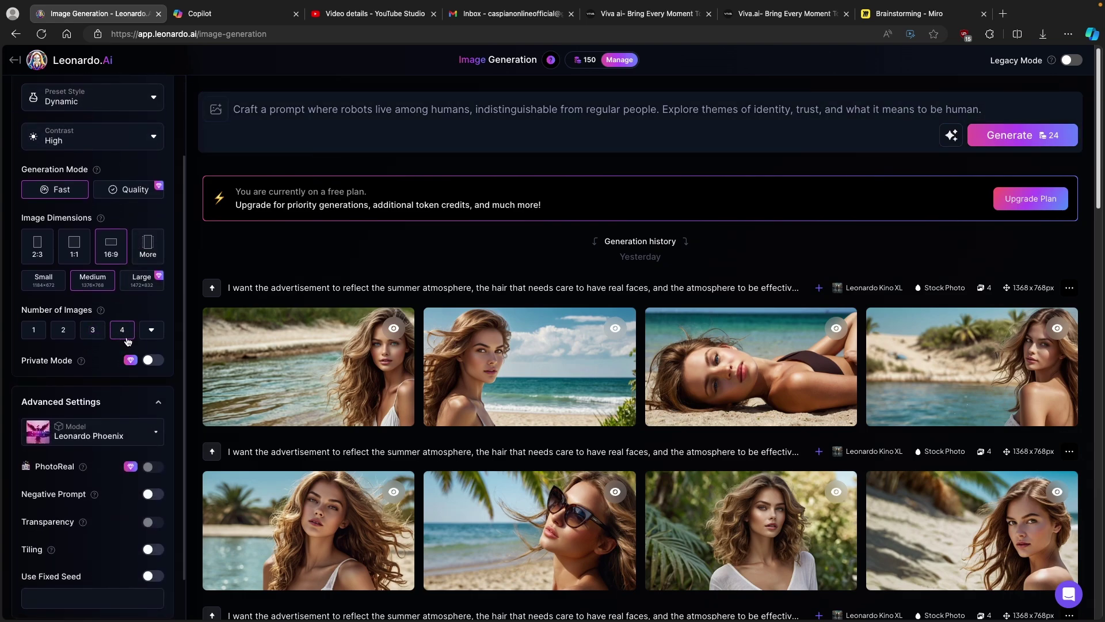
{"action": "left_click", "coordinate": [1014, 135]}
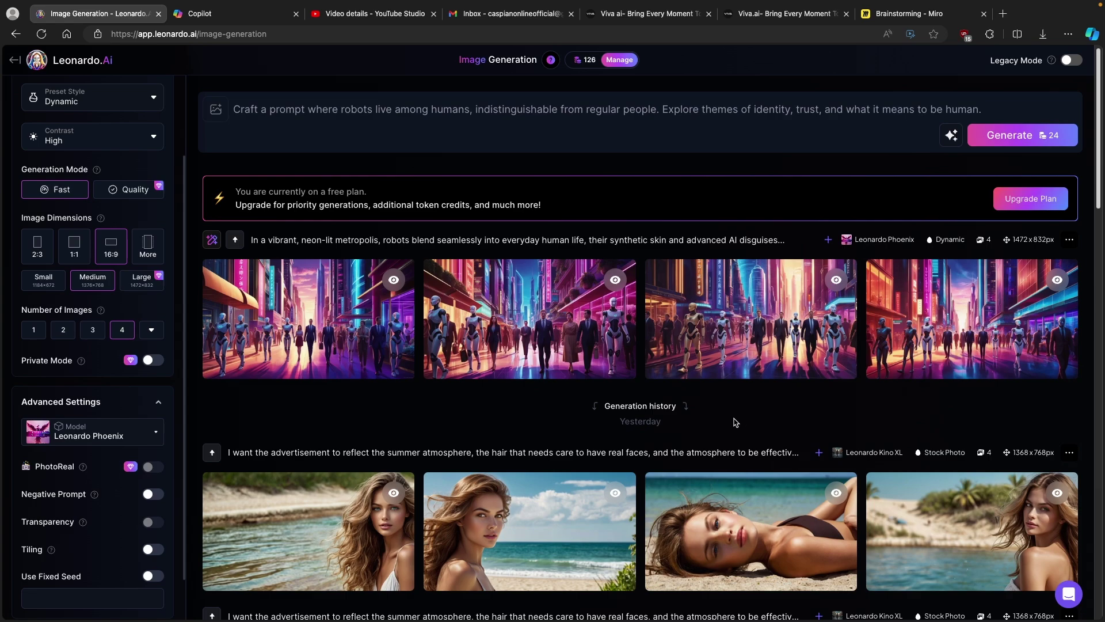
Step: Download the second neon-city robot image and return to the Viva video history
{"action": "left_click", "coordinate": [565, 299]}
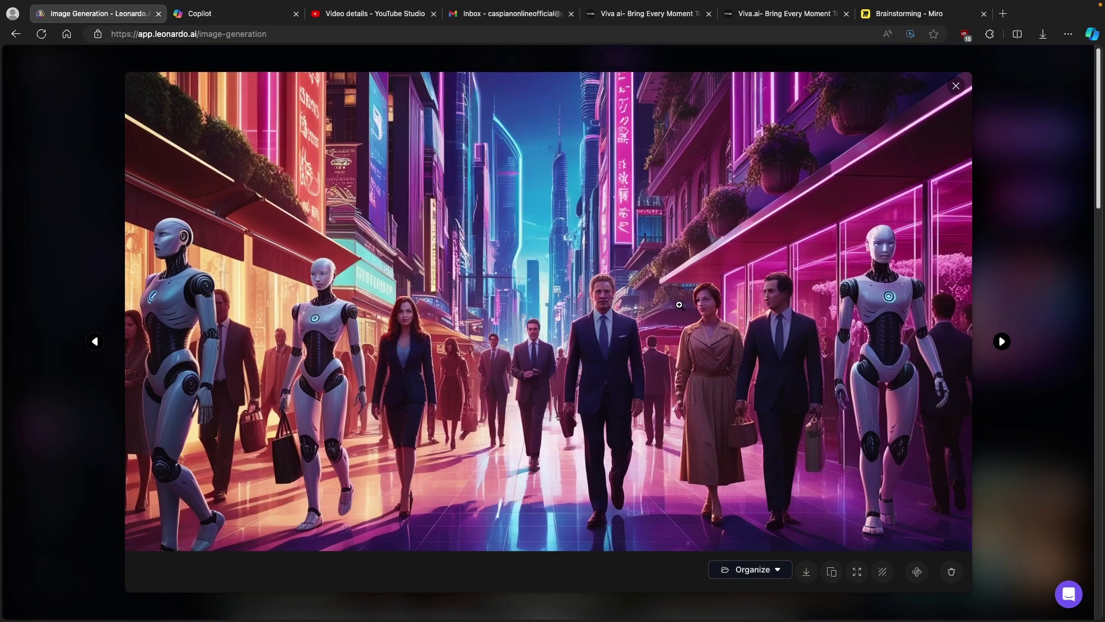
{"action": "left_click", "coordinate": [807, 572]}
{"action": "left_click", "coordinate": [971, 283]}
{"action": "left_click", "coordinate": [797, 14]}
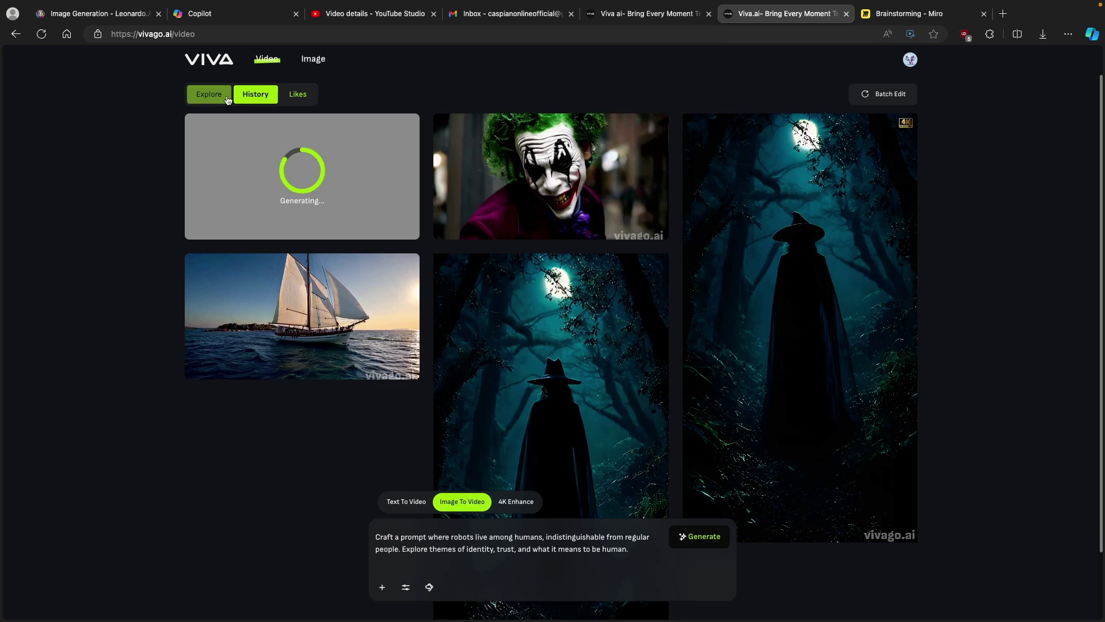
Step: Attach the downloaded Default_In_a_vibrant neon-city image at 16:9 to the robots-among-humans image-to-video prompt
{"action": "left_click", "coordinate": [644, 14]}
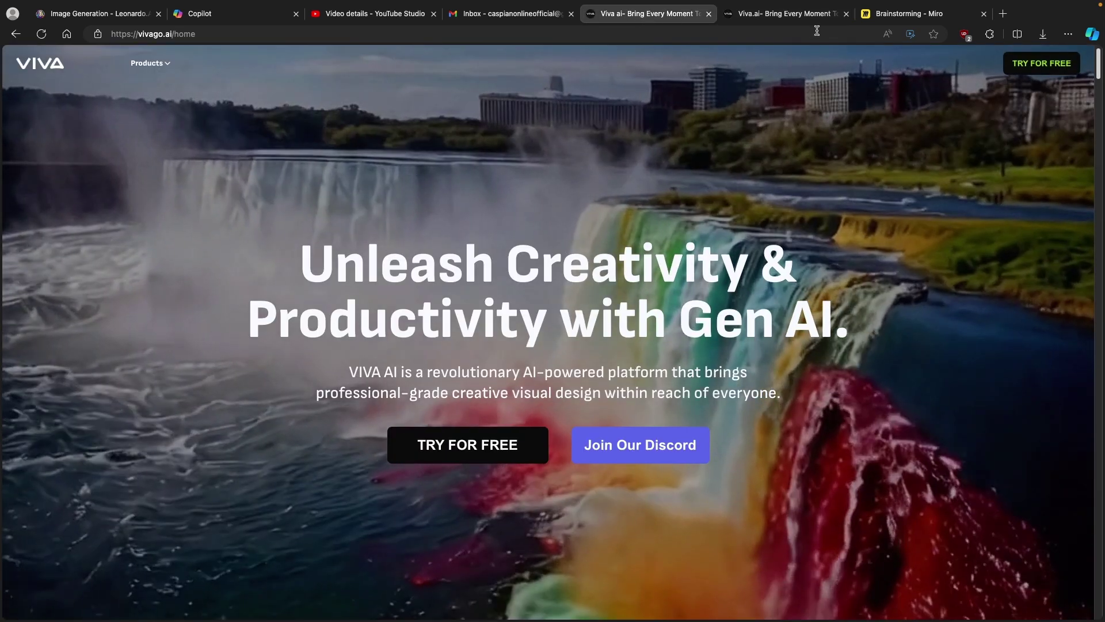
{"action": "left_click", "coordinate": [748, 13]}
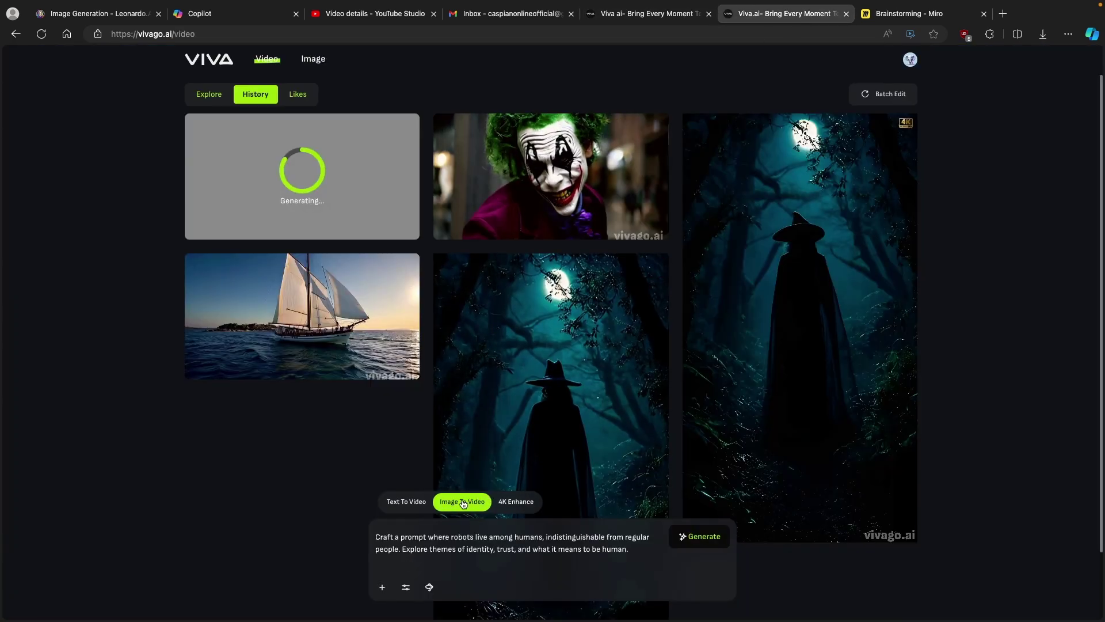
{"action": "left_click", "coordinate": [383, 587]}
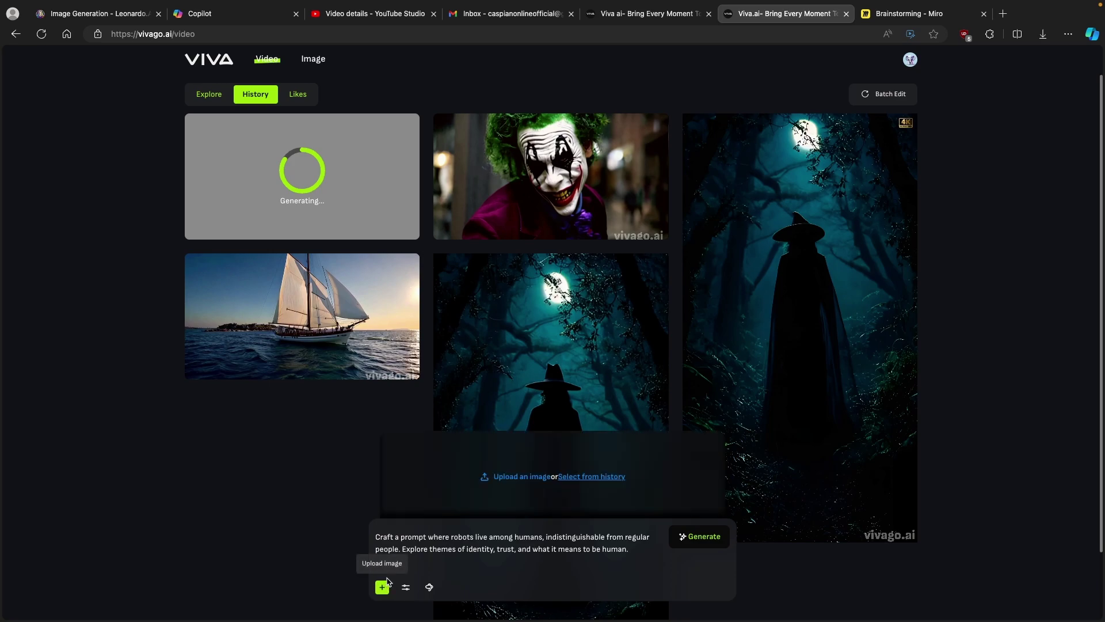
{"action": "left_click", "coordinate": [511, 476]}
{"action": "left_click", "coordinate": [447, 266]}
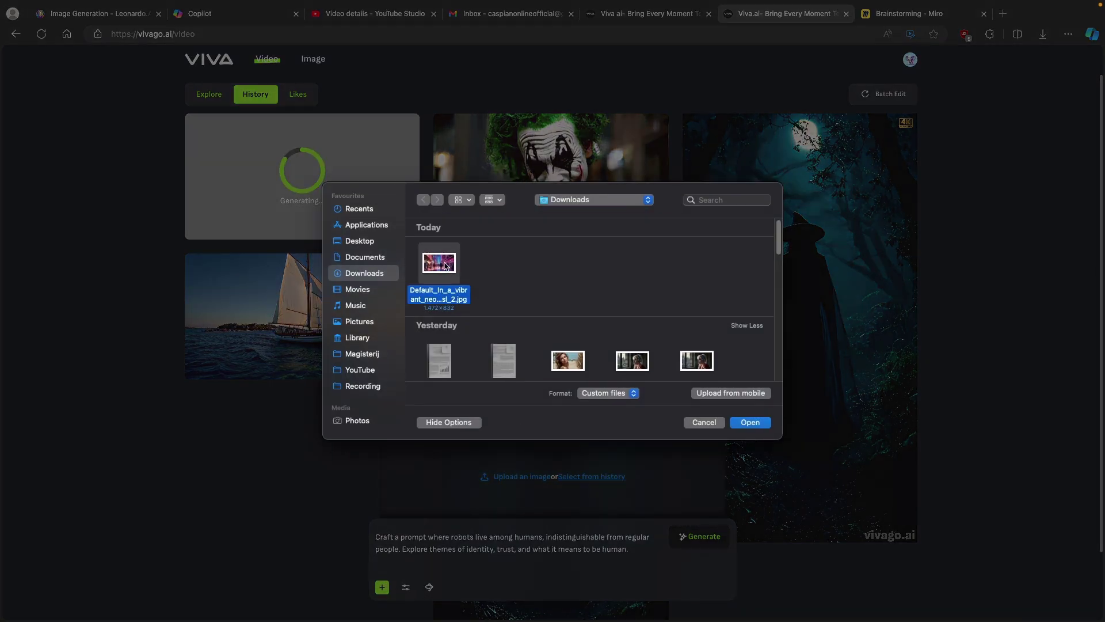
{"action": "left_click", "coordinate": [751, 422]}
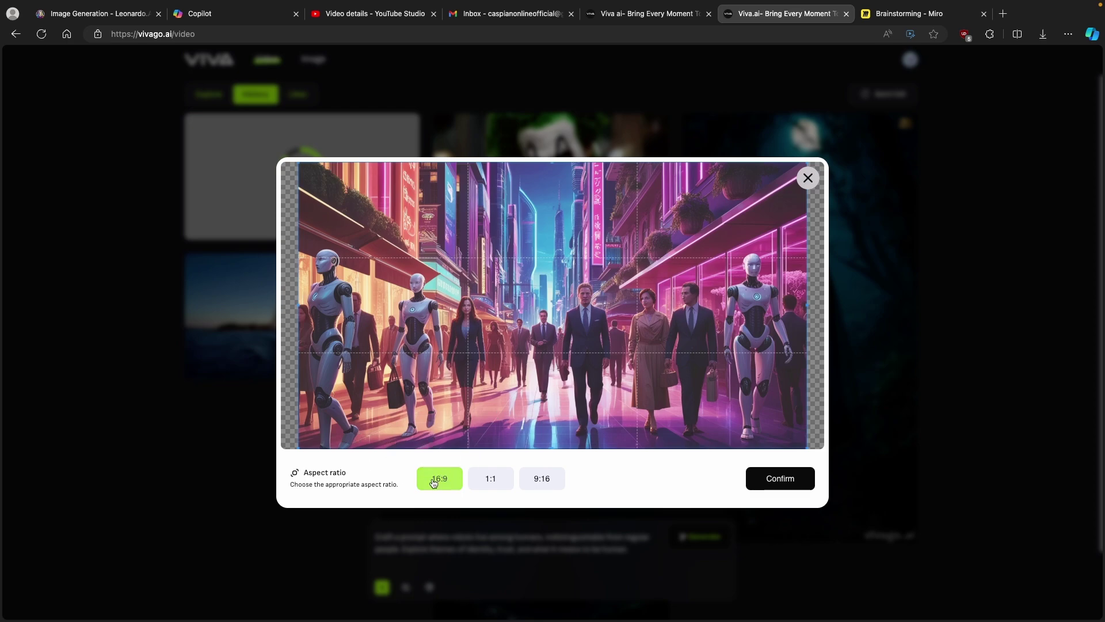
{"action": "left_click", "coordinate": [784, 481]}
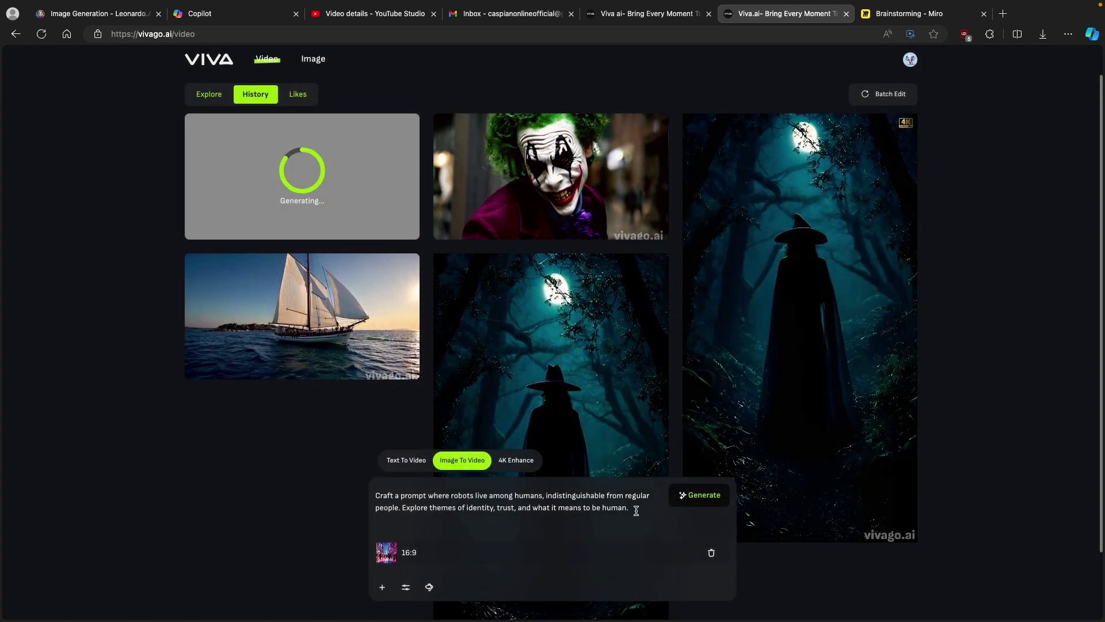
{"action": "left_click_drag", "start_coordinate": [634, 508], "coordinate": [375, 495]}
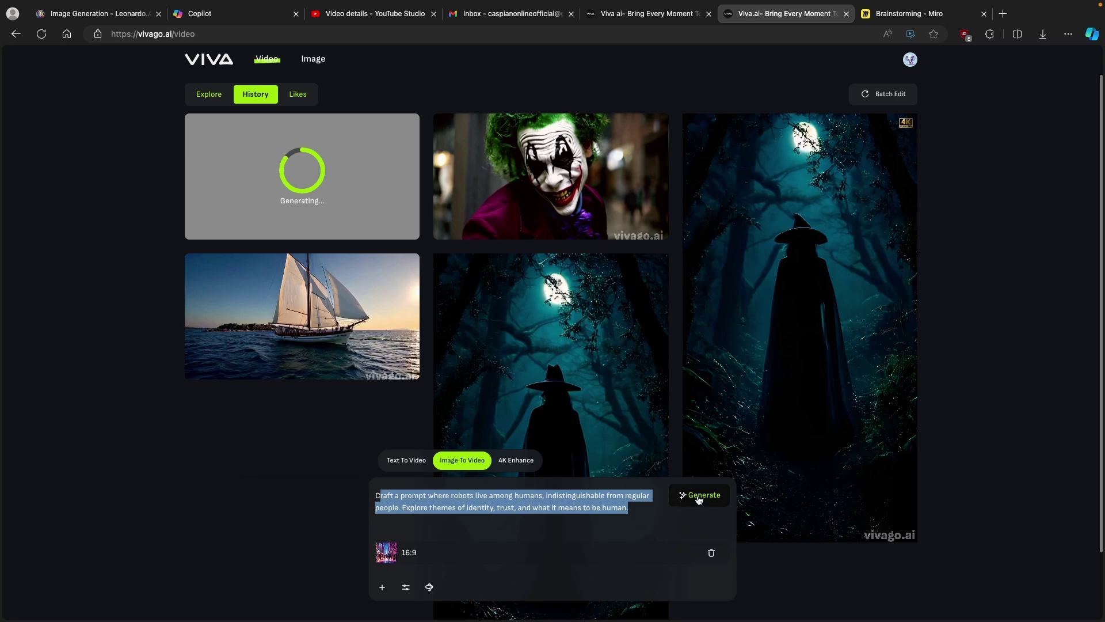
Step: Submit the neon-city image-to-video job and watch History for the finished robot text-to-video clip
{"action": "left_click", "coordinate": [636, 507]}
{"action": "left_click", "coordinate": [715, 499]}
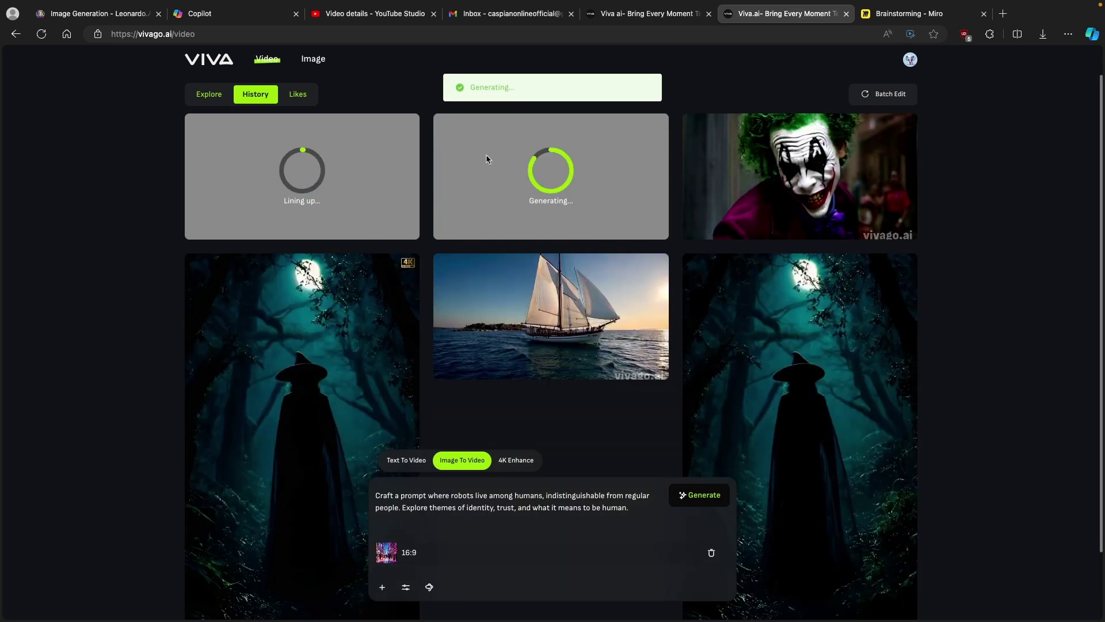
{"action": "left_click", "coordinate": [517, 460]}
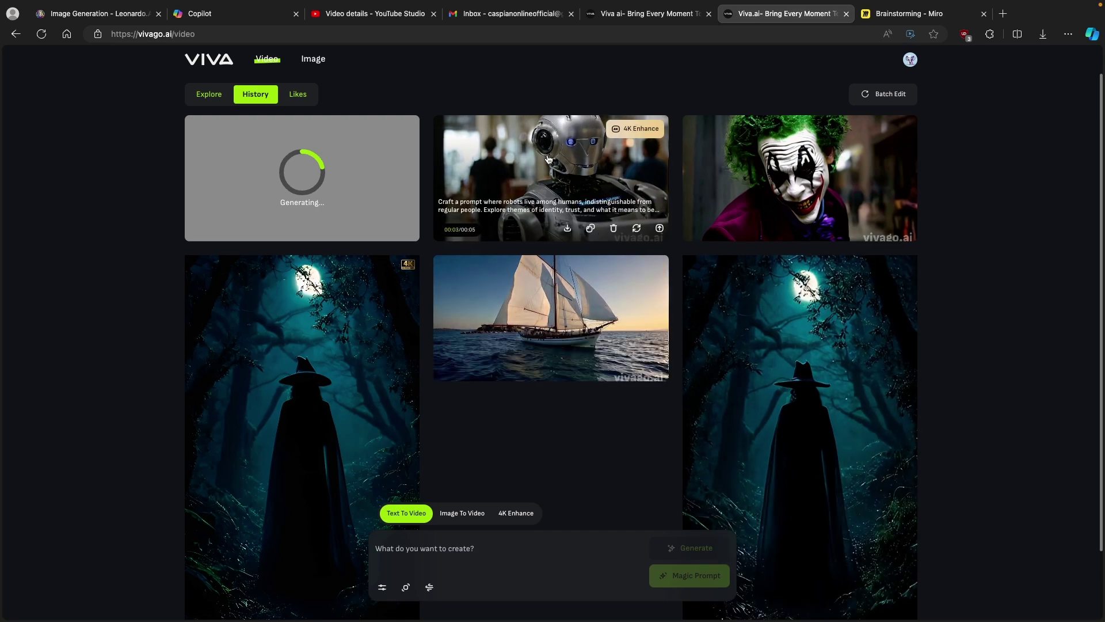
Step: Download the finished robots-among-humans clip as an MP4 and return to the History grid
{"action": "left_click", "coordinate": [521, 159]}
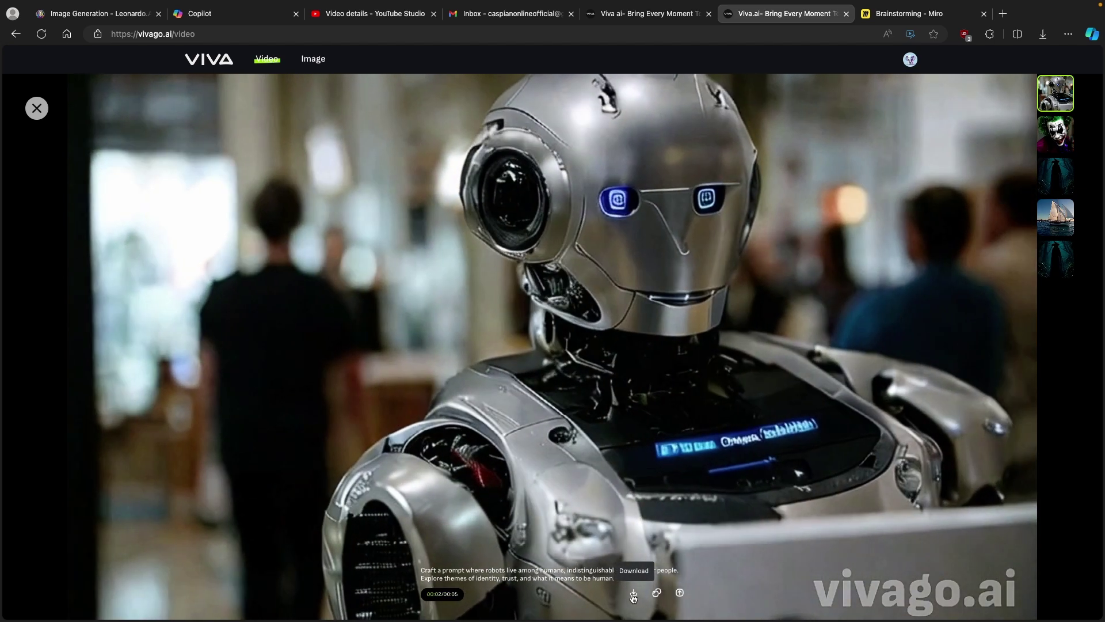
{"action": "left_click", "coordinate": [633, 595]}
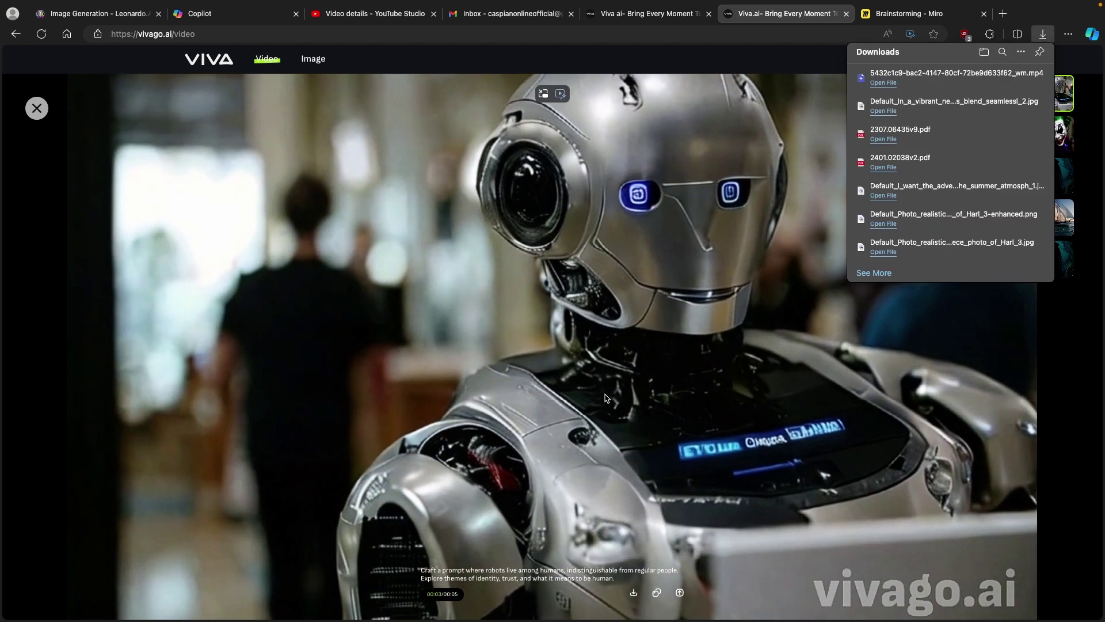
{"action": "key", "text": "Escape"}
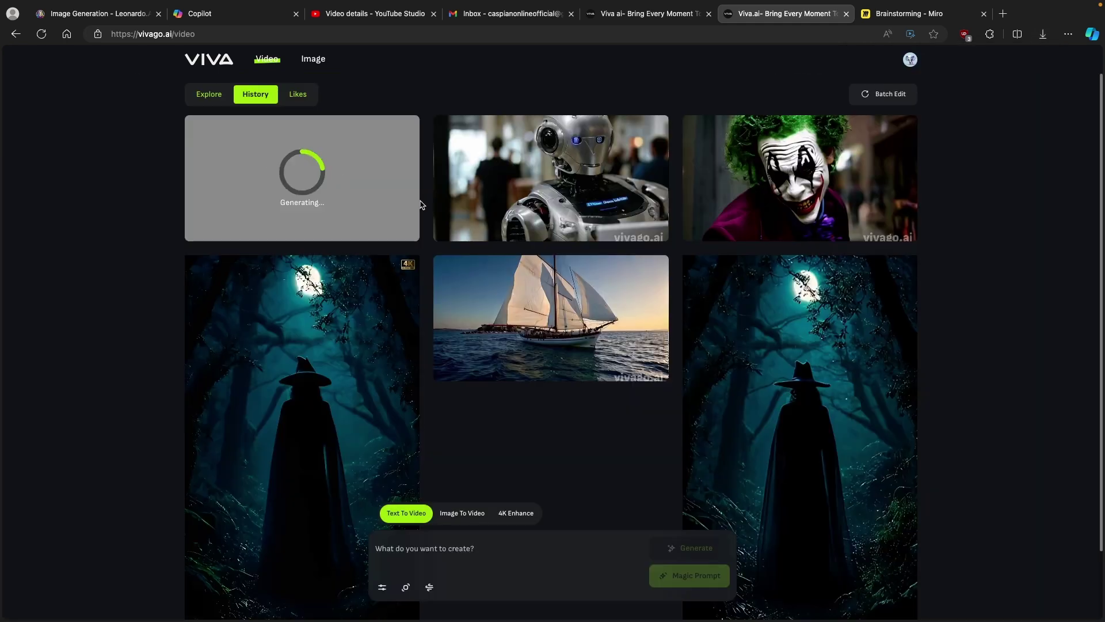
Step: Upload the downloaded robot MP4 from Downloads to 4K Enhance to produce a 4K version
{"action": "left_click", "coordinate": [511, 520]}
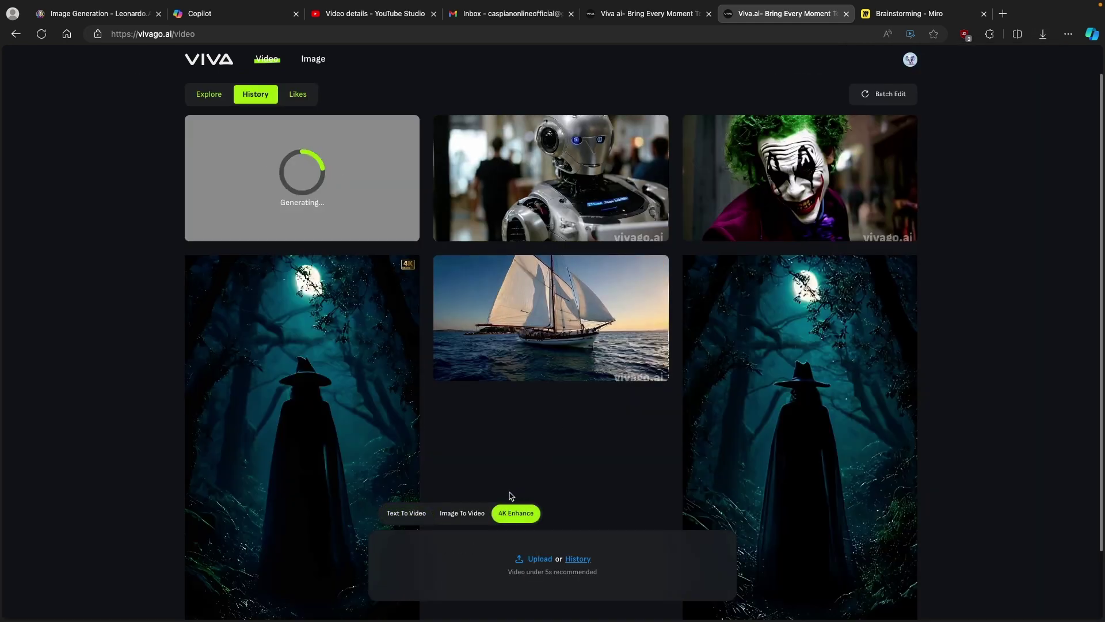
{"action": "left_click", "coordinate": [534, 559]}
{"action": "left_click", "coordinate": [438, 265]}
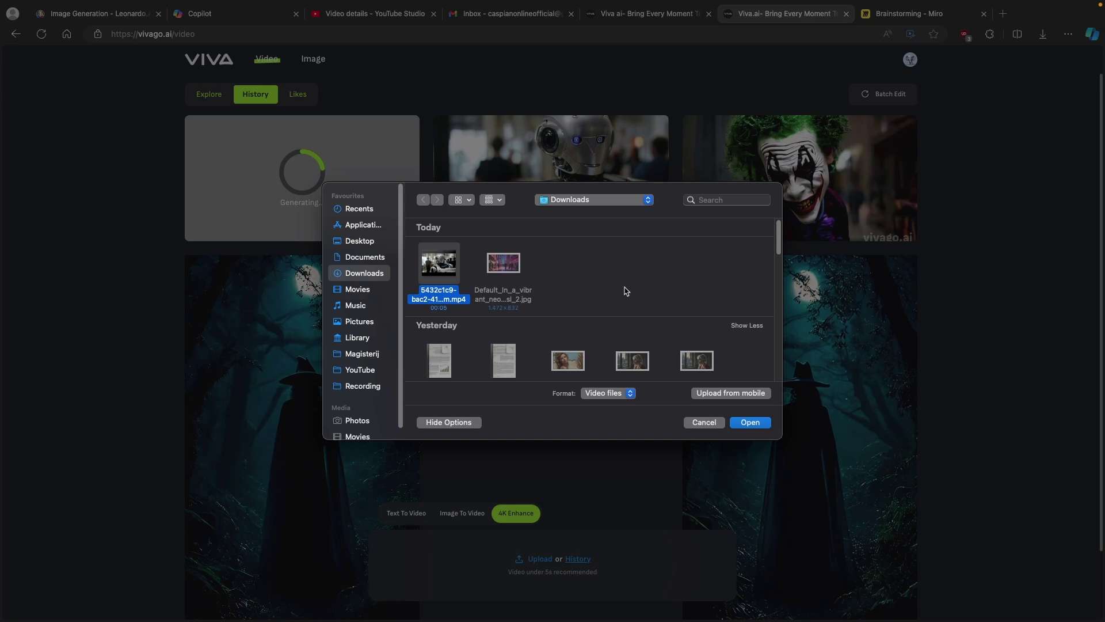
{"action": "left_click", "coordinate": [749, 423]}
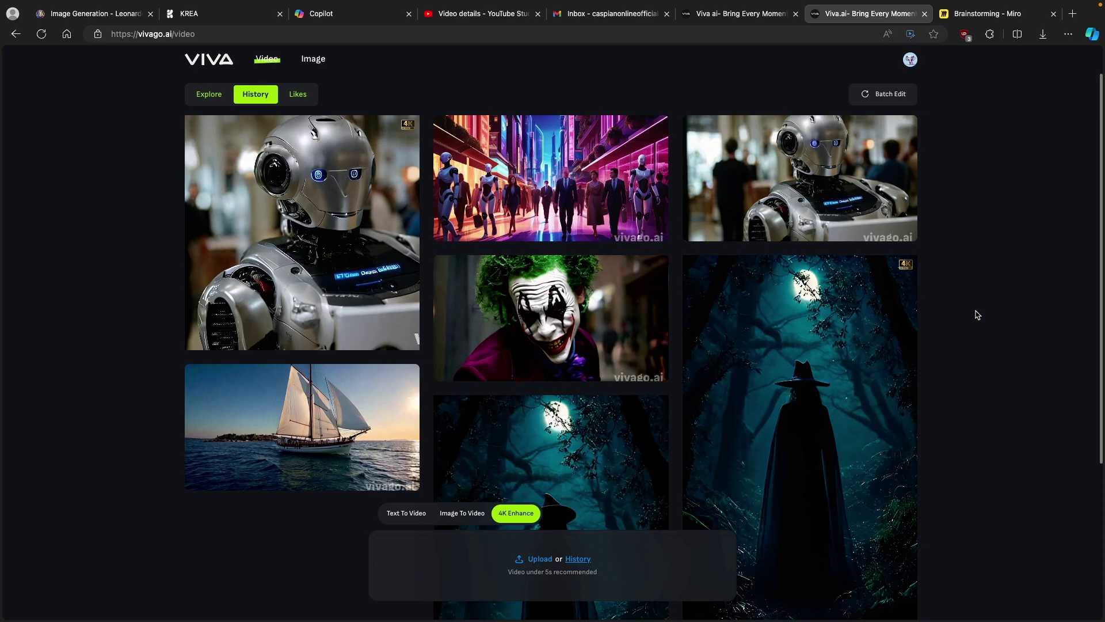
{"action": "left_click", "coordinate": [832, 154]}
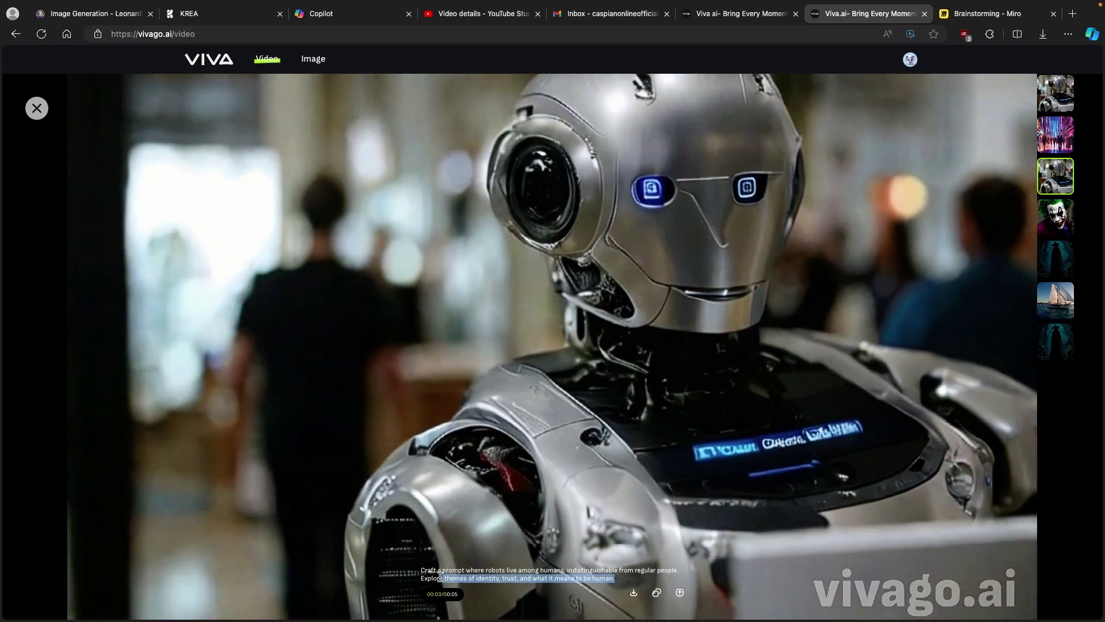
{"action": "left_click_drag", "start_coordinate": [616, 578], "coordinate": [538, 549]}
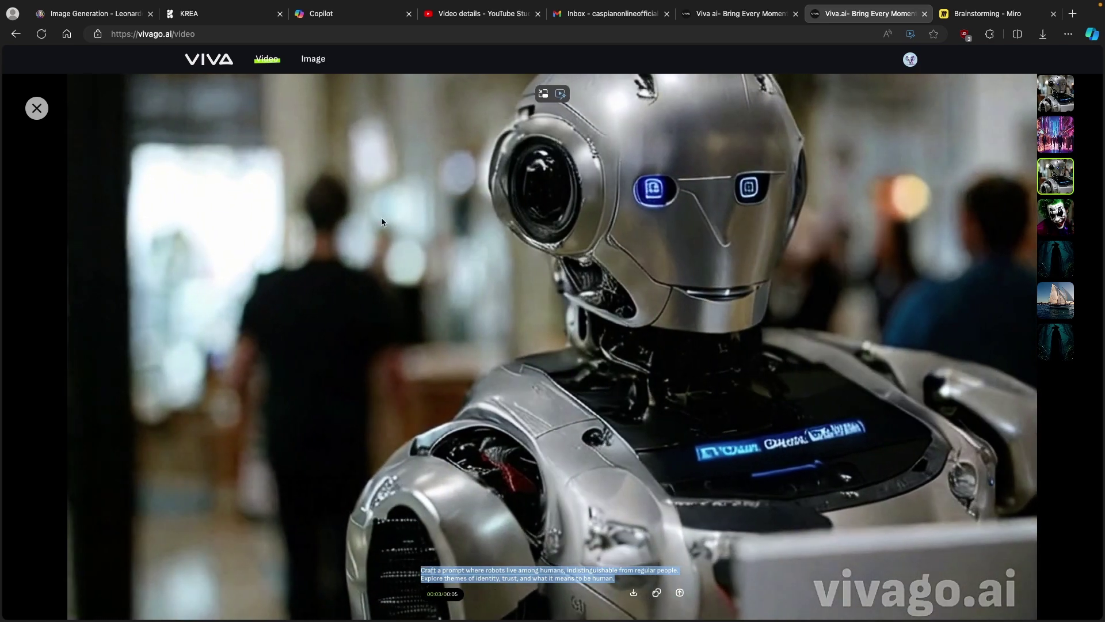
{"action": "left_click", "coordinate": [38, 108]}
{"action": "mouse_move", "coordinate": [515, 165]}
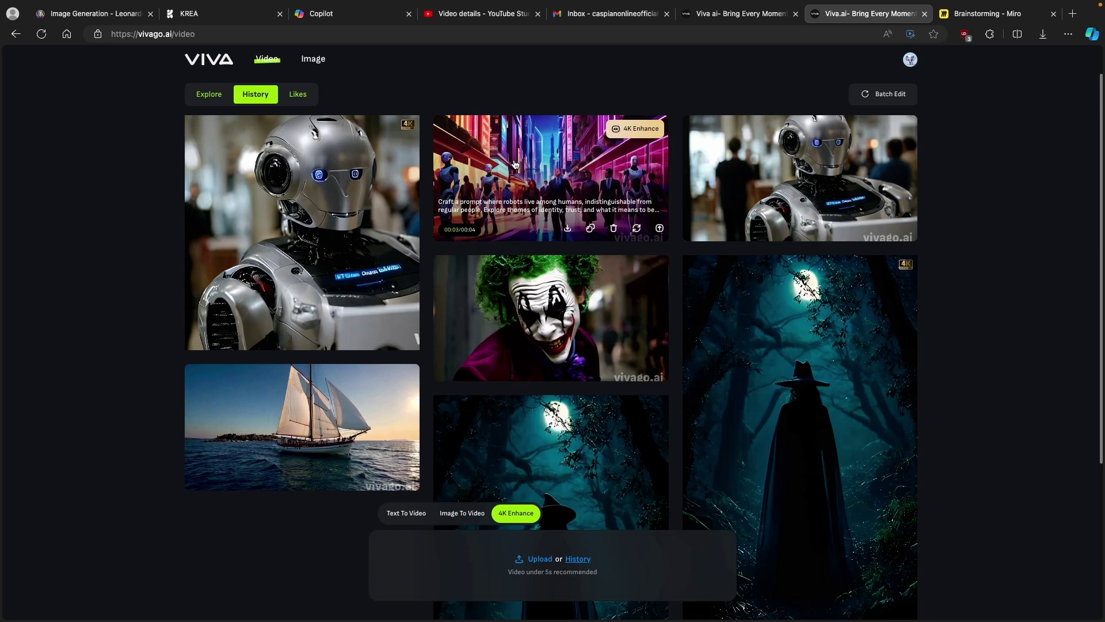
{"action": "left_click", "coordinate": [516, 166]}
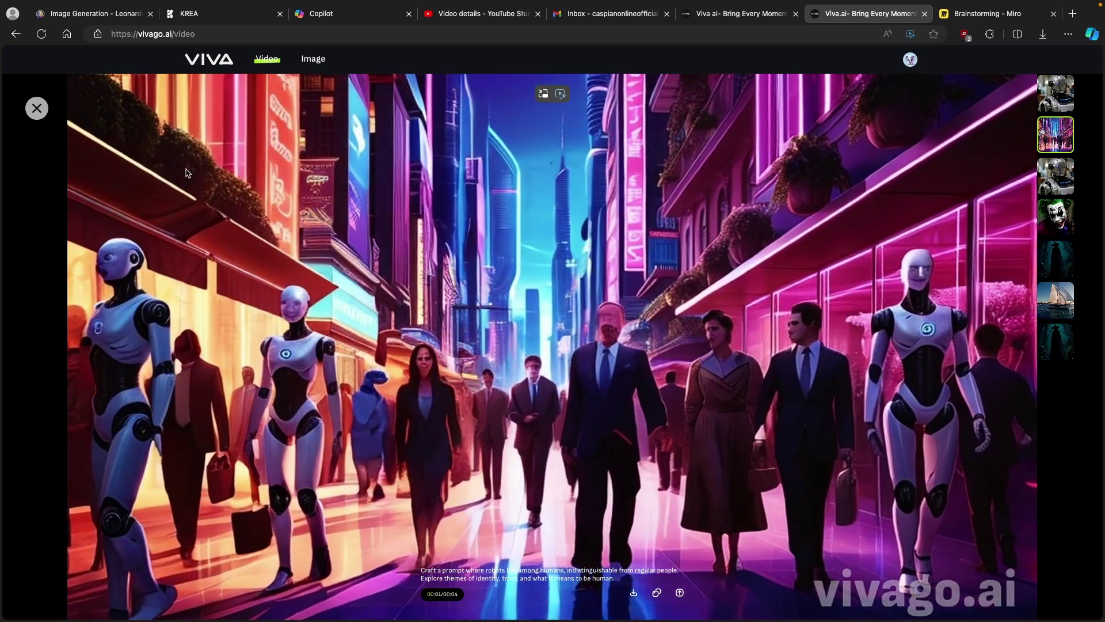
{"action": "left_click", "coordinate": [37, 108]}
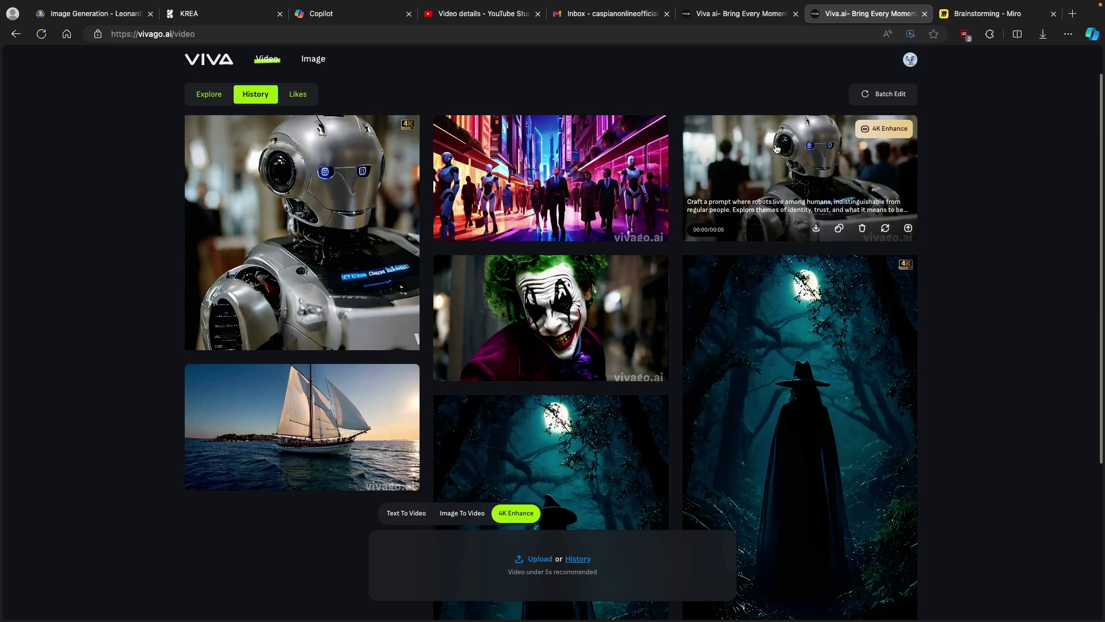
{"action": "left_click", "coordinate": [362, 219]}
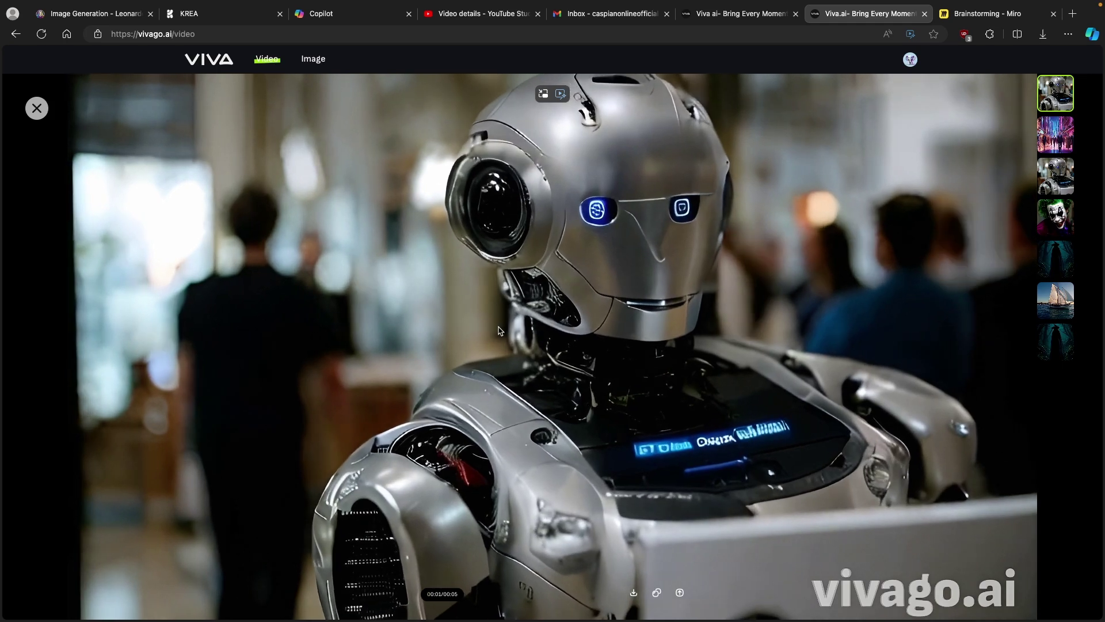
{"action": "key", "text": "Escape"}
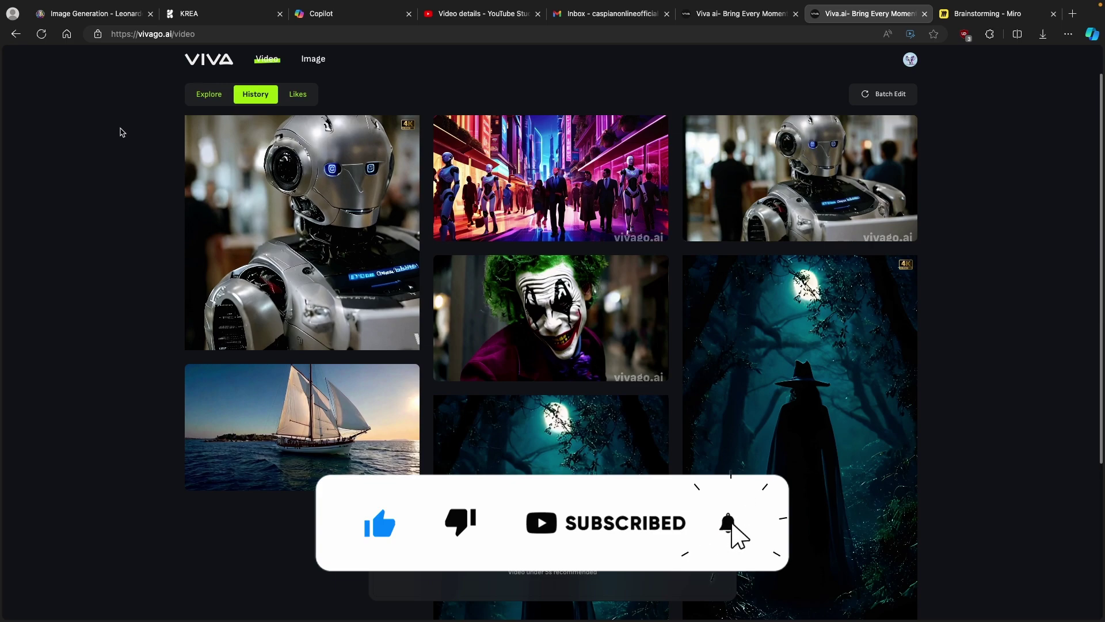
{"action": "left_click", "coordinate": [226, 36]}
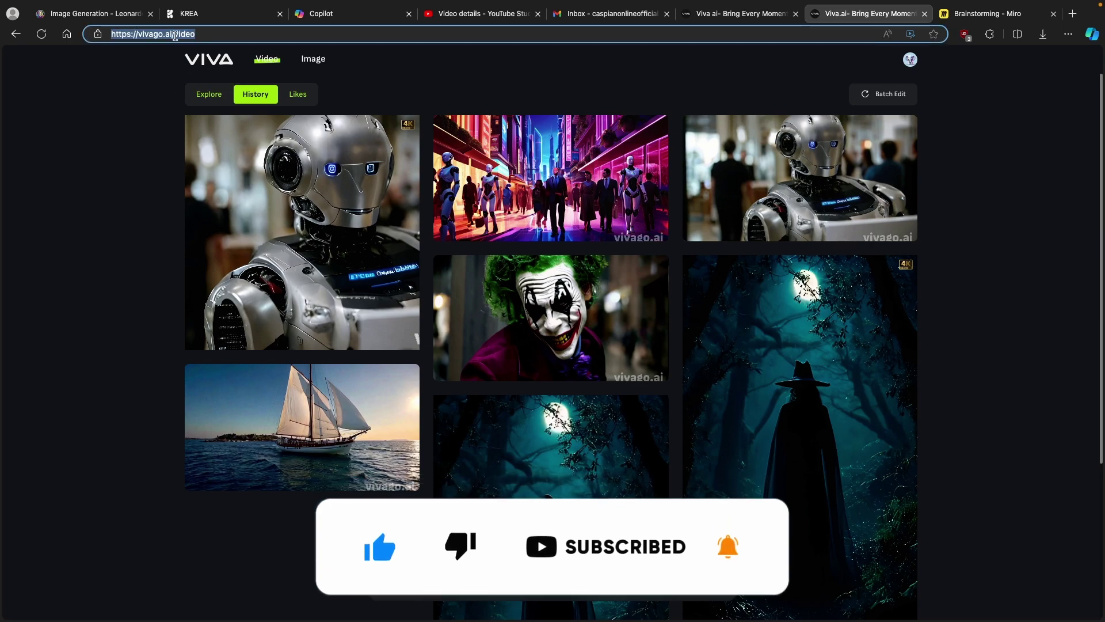